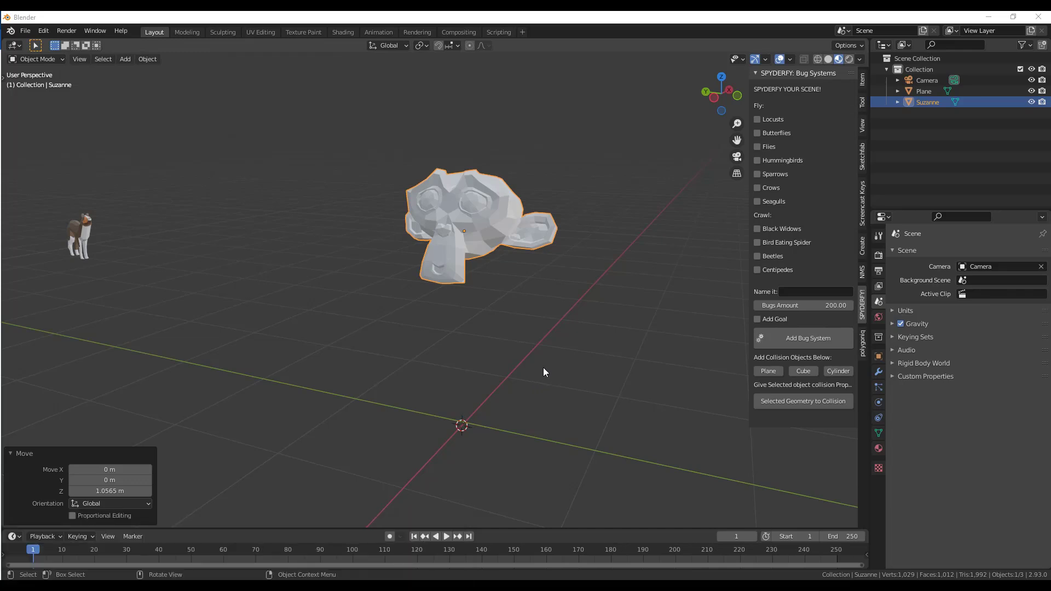
# - Choose Butterflies as the bug type, name the system ButterflyFlock, and enable Add Goal
pyautogui.moveTo(520, 297); pyautogui.dragTo(489, 210, button='middle')
pyautogui.scroll(3, 493, 189)
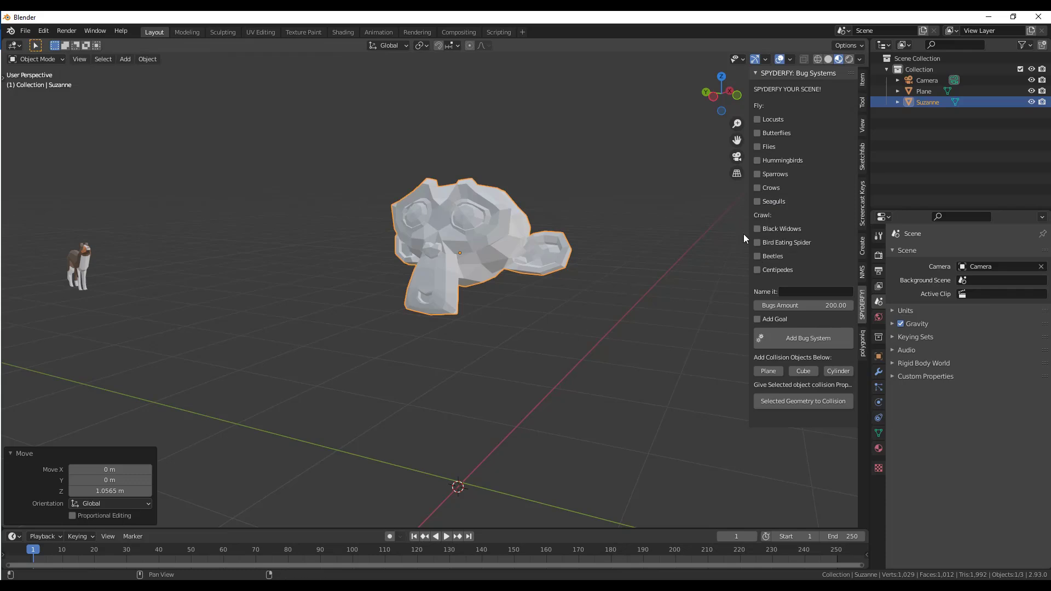
pyautogui.moveTo(497, 376); pyautogui.dragTo(476, 310, button='middle')
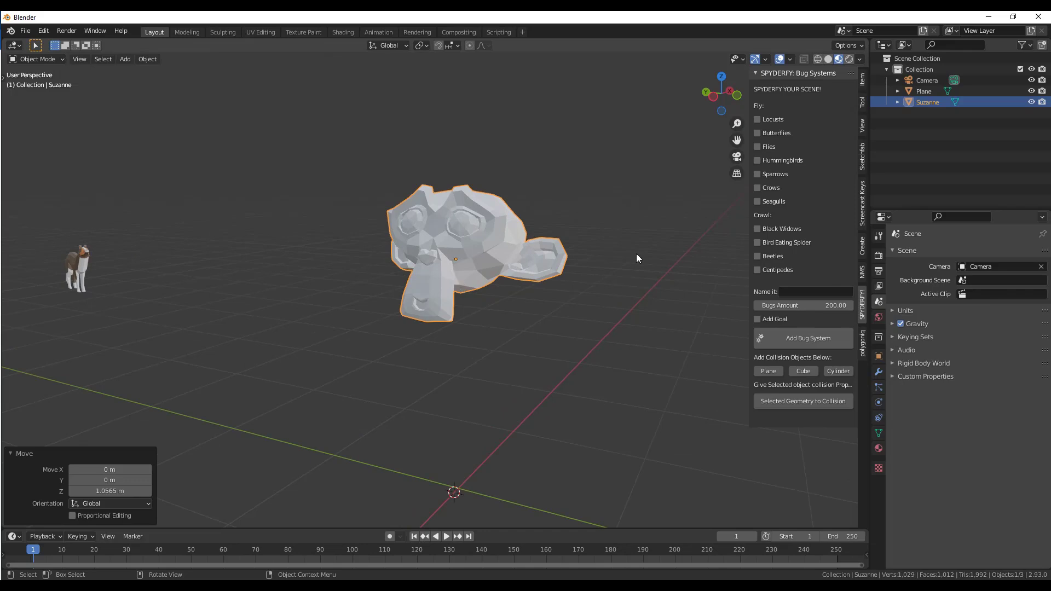
pyautogui.moveTo(517, 255)
pyautogui.mouseDown(button='middle')
pyautogui.moveTo(458, 251)
pyautogui.moveTo(521, 251)
pyautogui.mouseUp(button='middle')
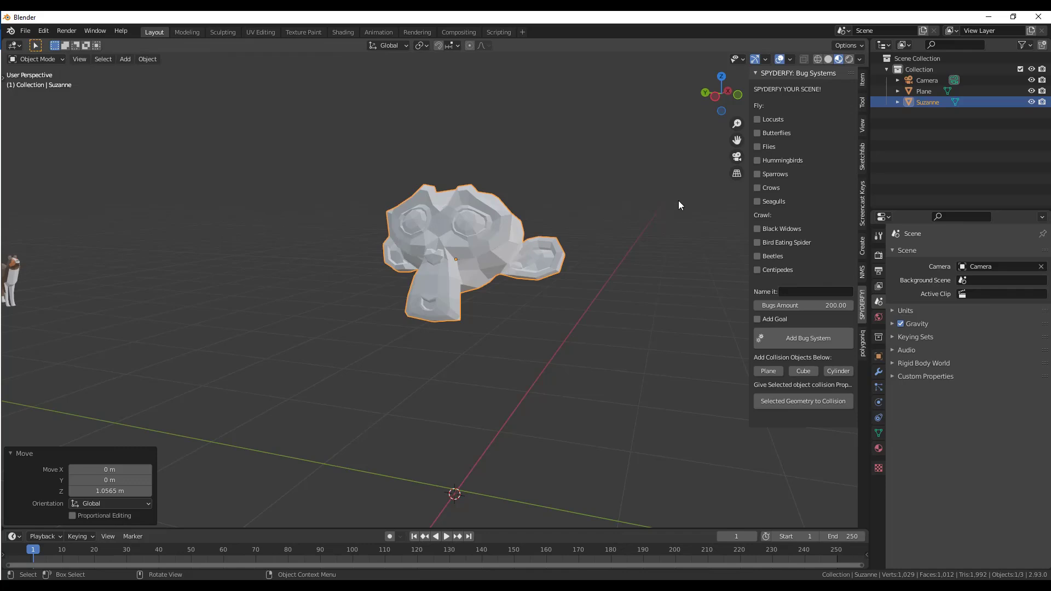
pyautogui.click(758, 134)
pyautogui.moveTo(469, 238); pyautogui.dragTo(449, 233, button='middle')
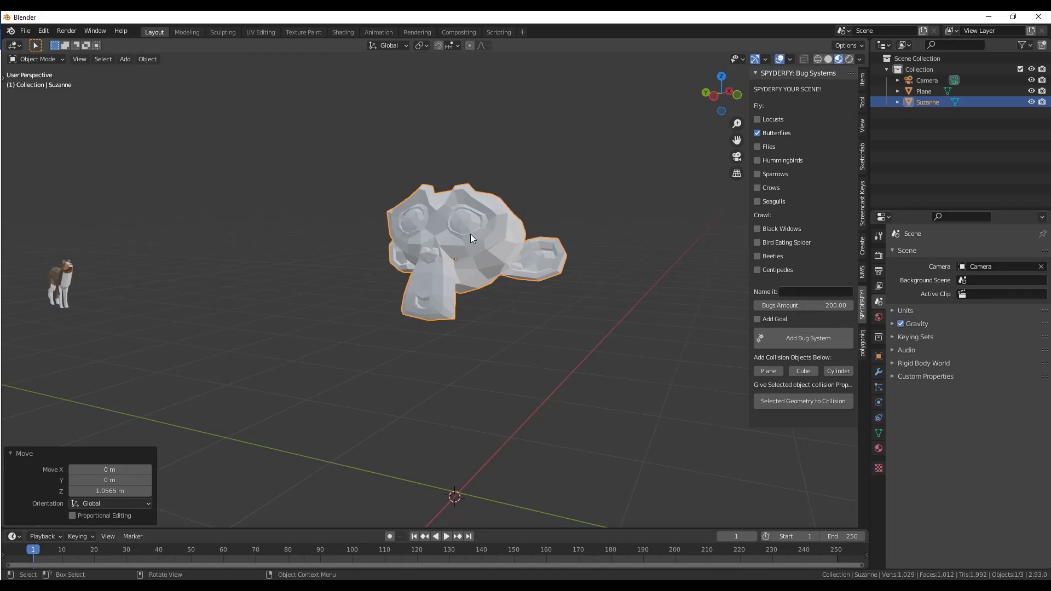
pyautogui.click(794, 291)
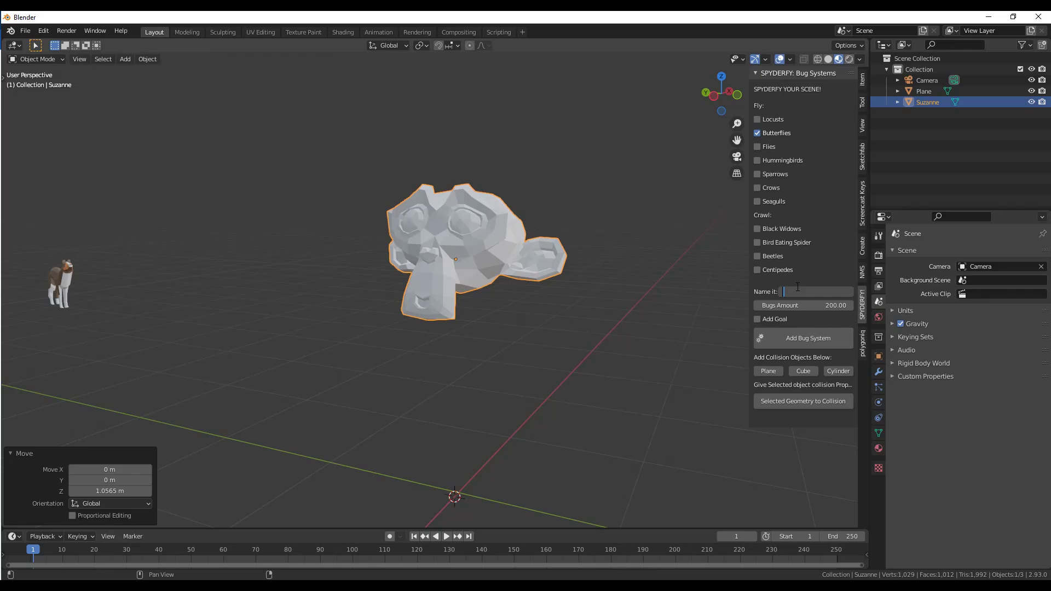
pyautogui.write('Flo')
pyautogui.write('Fl')
pyautogui.press('Return')
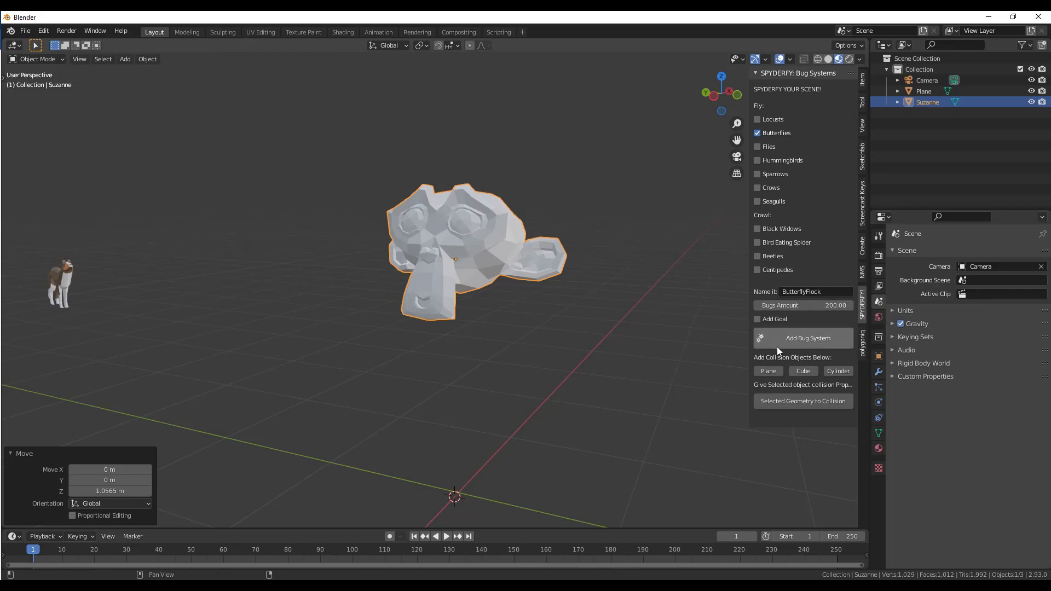
pyautogui.click(771, 318)
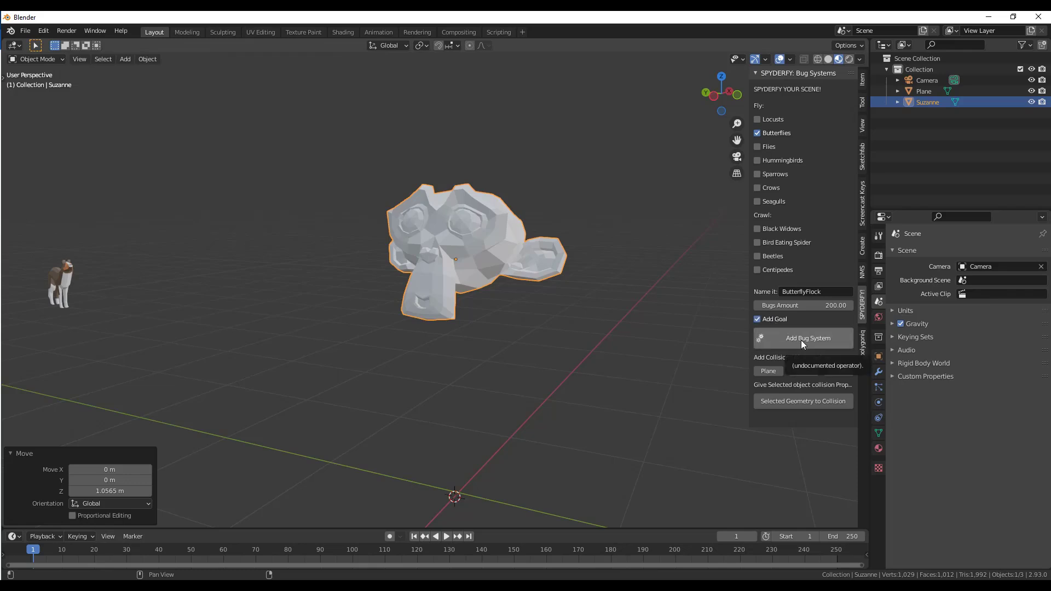
# - Add the butterfly bug system and frame the new butterfly in the view
pyautogui.click(800, 340)
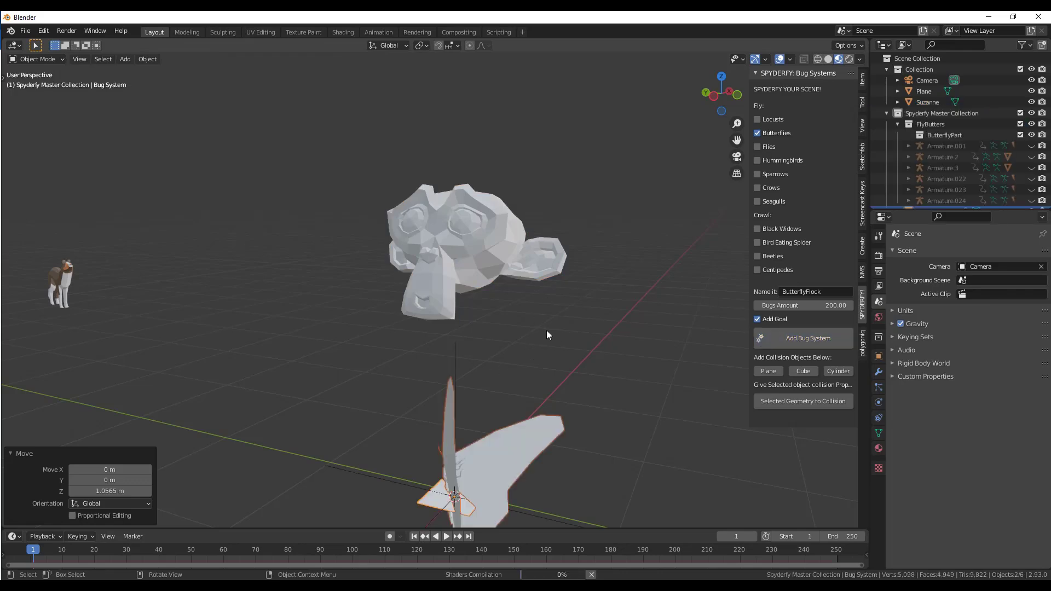
pyautogui.moveTo(570, 328); pyautogui.dragTo(576, 371, button='middle')
pyautogui.scroll(-5, 446, 471)
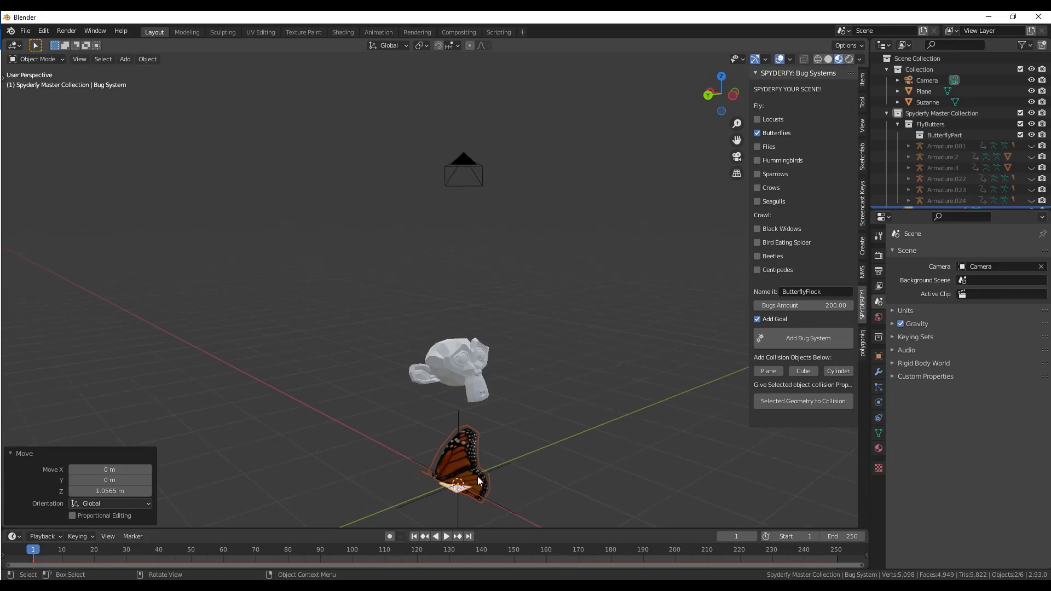
pyautogui.moveTo(470, 474); pyautogui.dragTo(455, 504, button='middle')
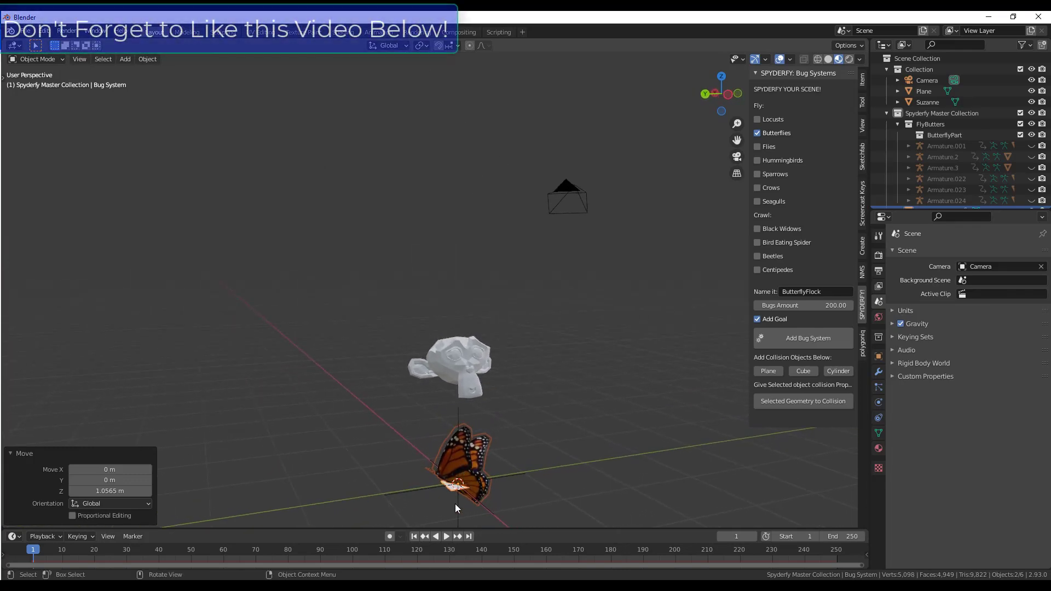
# - Play the animation and orbit to watch the swarm fly around Suzanne
pyautogui.click(447, 539)
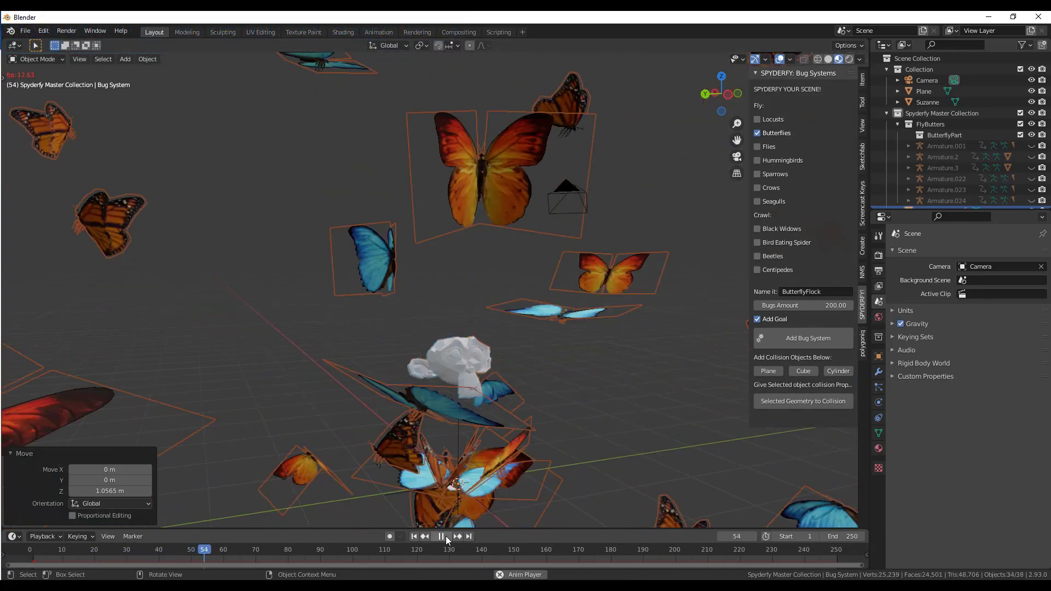
pyautogui.scroll(4, 474, 388)
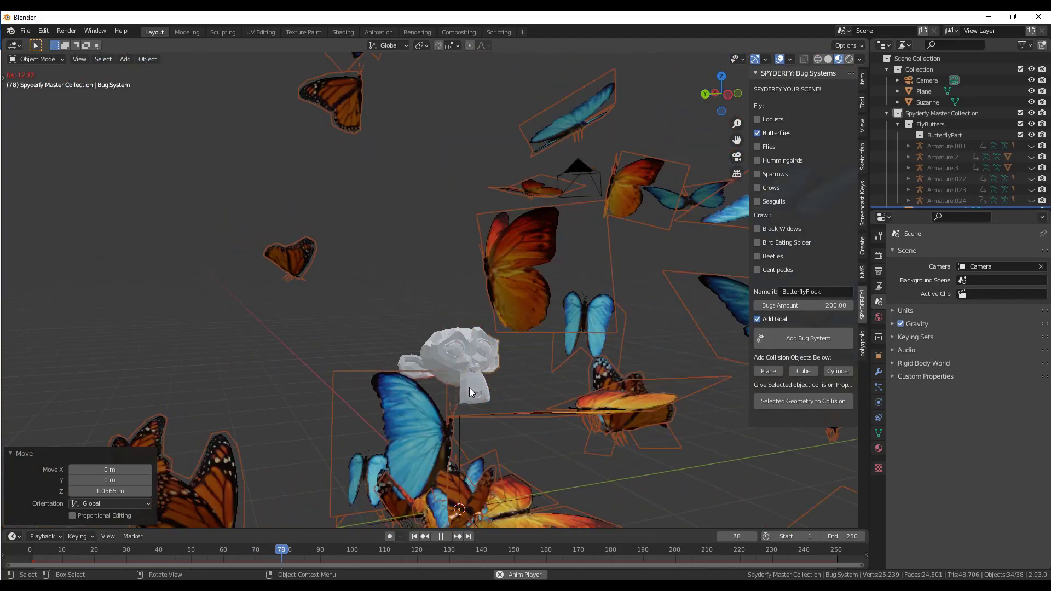
pyautogui.scroll(-4, 529, 400)
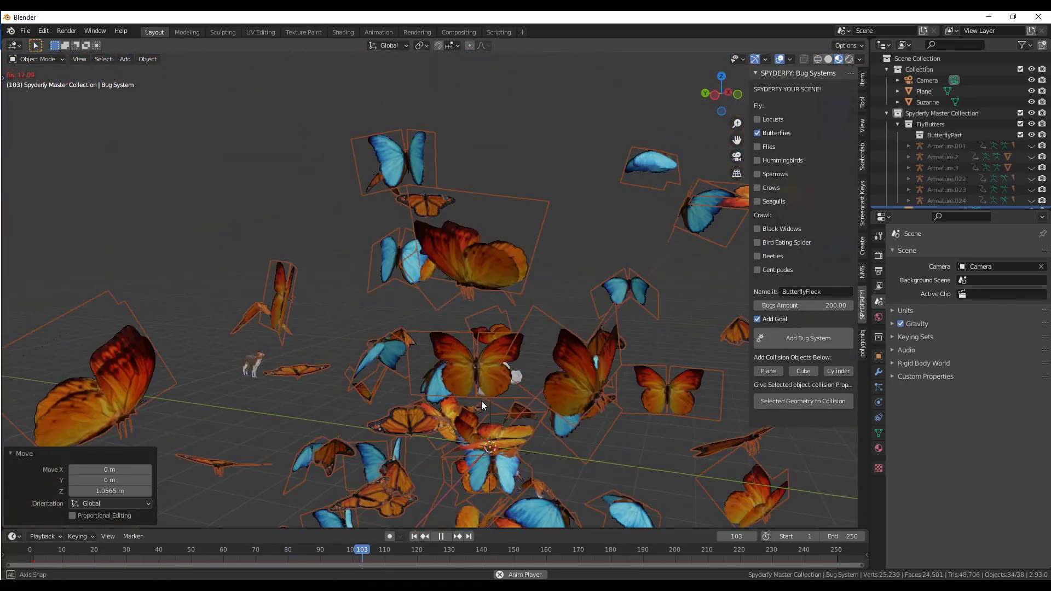
pyautogui.scroll(-4, 509, 391)
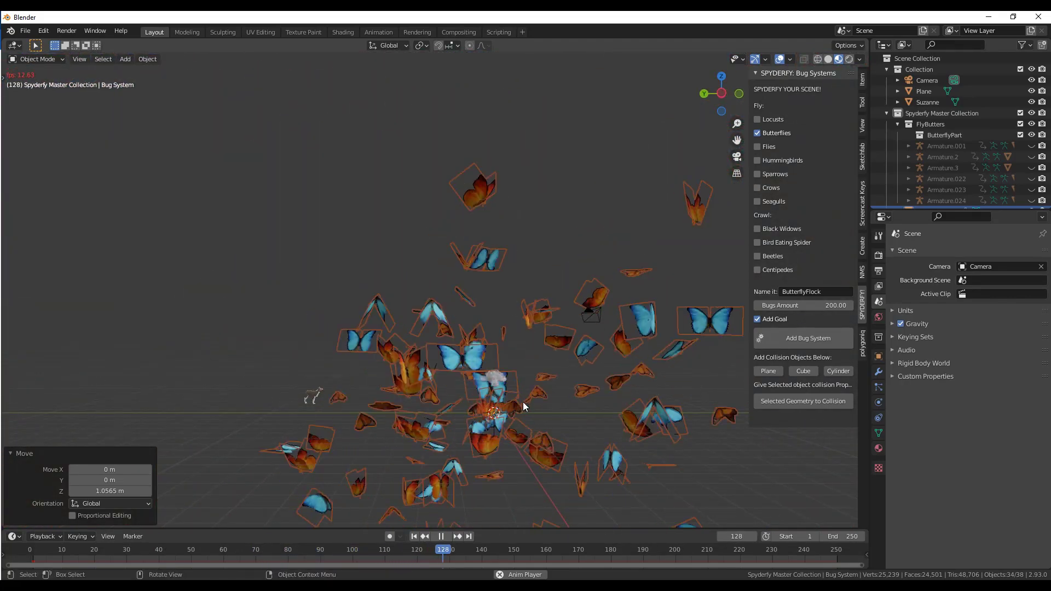
pyautogui.scroll(5, 547, 380)
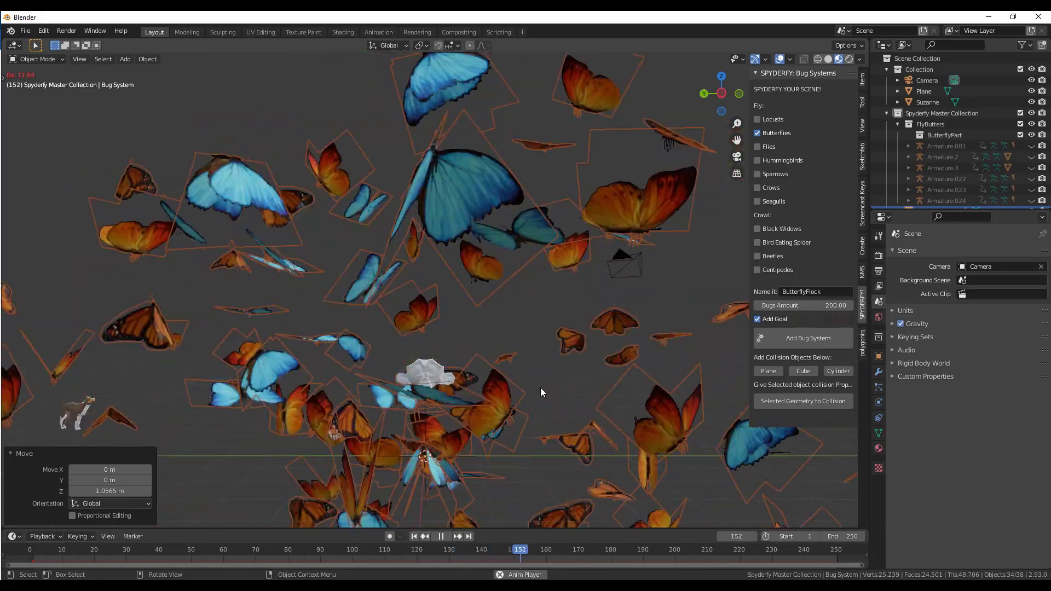
pyautogui.moveTo(539, 388); pyautogui.dragTo(438, 380, button='middle')
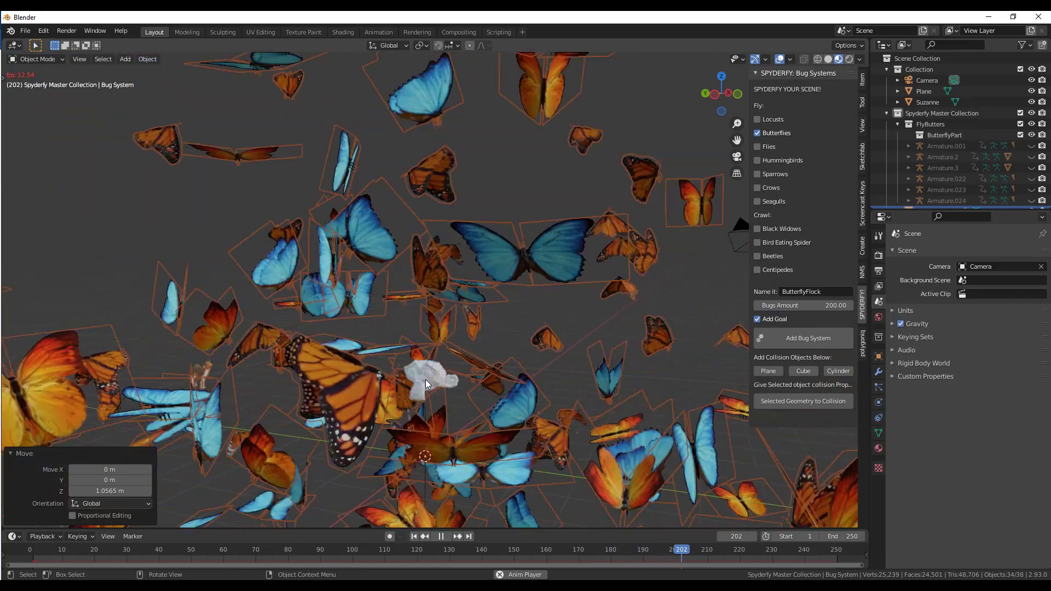
# - Pause playback at frame 226 and inspect the swarm, keeping the Bug System selected
pyautogui.click(441, 536)
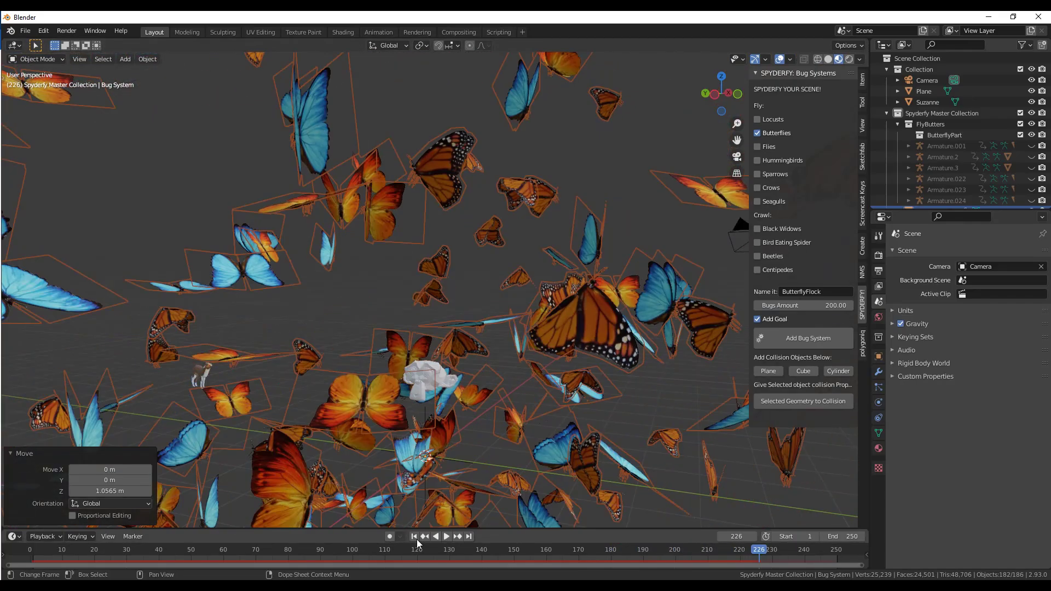
pyautogui.scroll(-8, 418, 389)
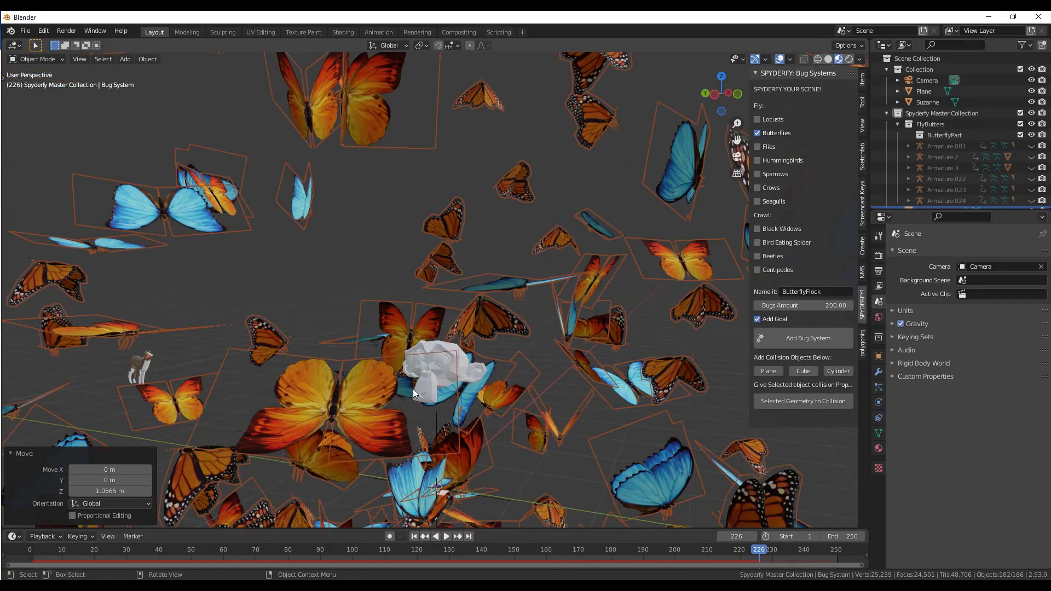
pyautogui.moveTo(399, 363); pyautogui.dragTo(432, 376, button='middle')
pyautogui.scroll(6, 326, 432)
pyautogui.scroll(3, 309, 361)
pyautogui.scroll(-6, 318, 357)
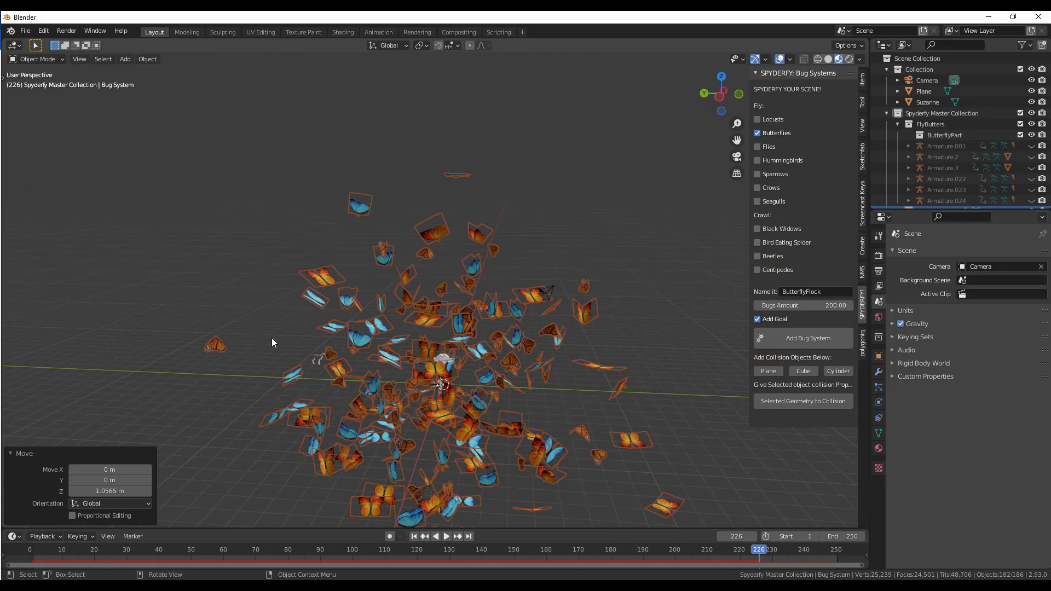
pyautogui.scroll(5, 433, 366)
pyautogui.scroll(-2, 423, 398)
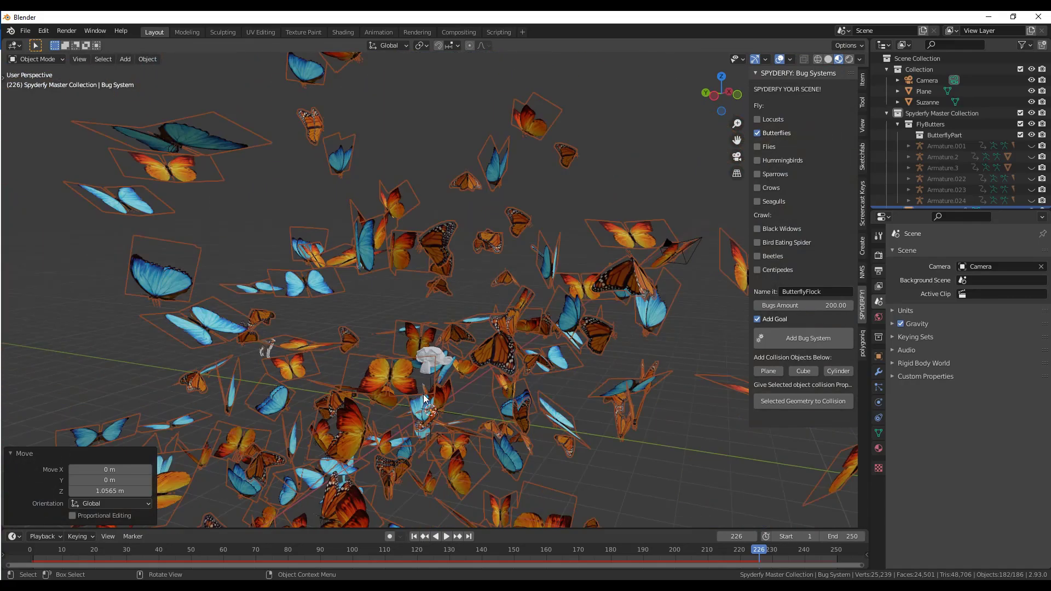
pyautogui.scroll(3, 421, 323)
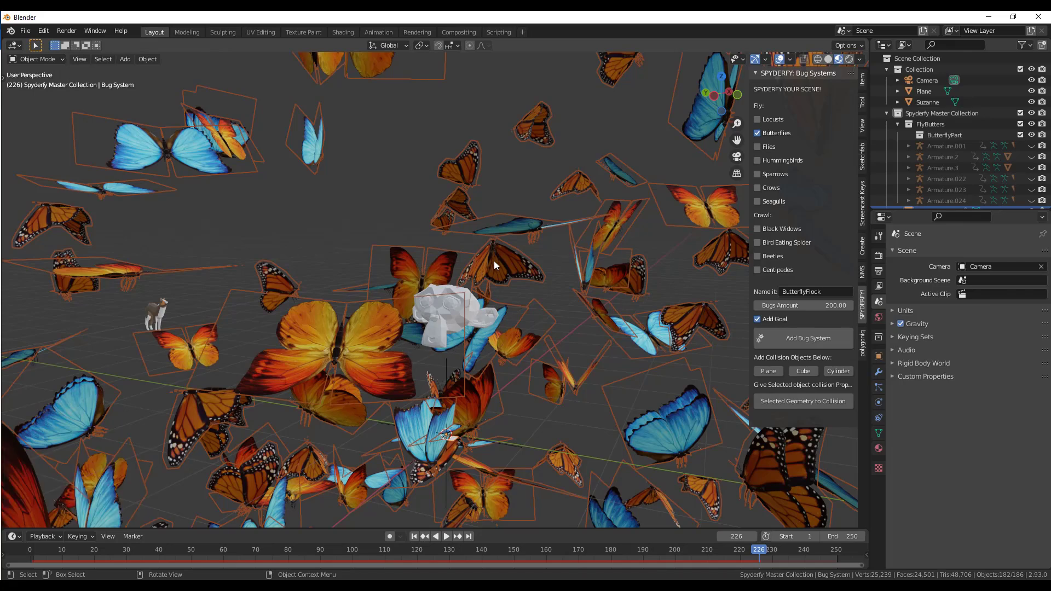
pyautogui.click(451, 438)
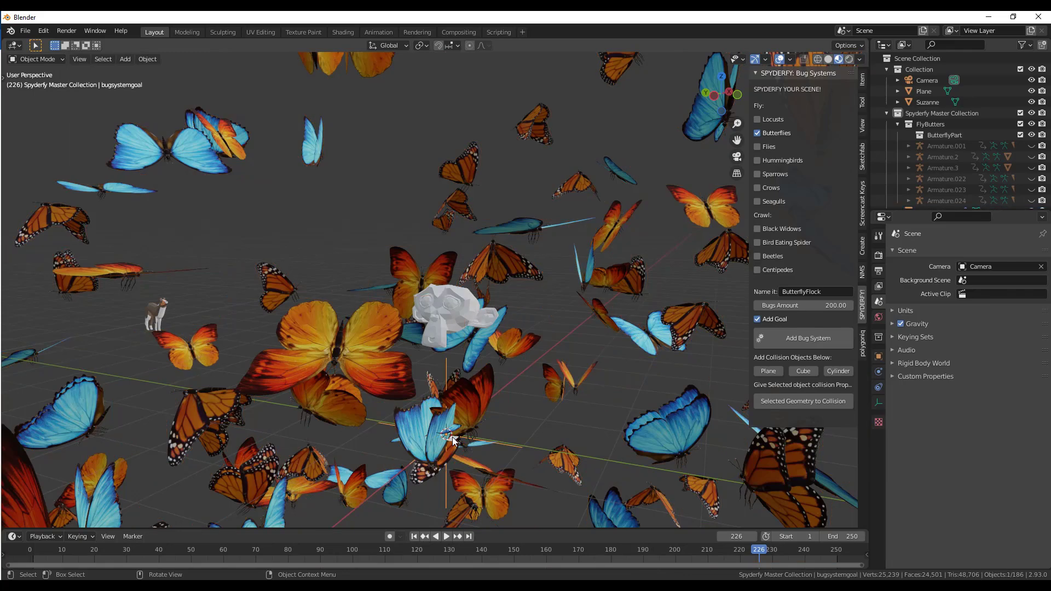
pyautogui.hotkey('ctrl', 'z')
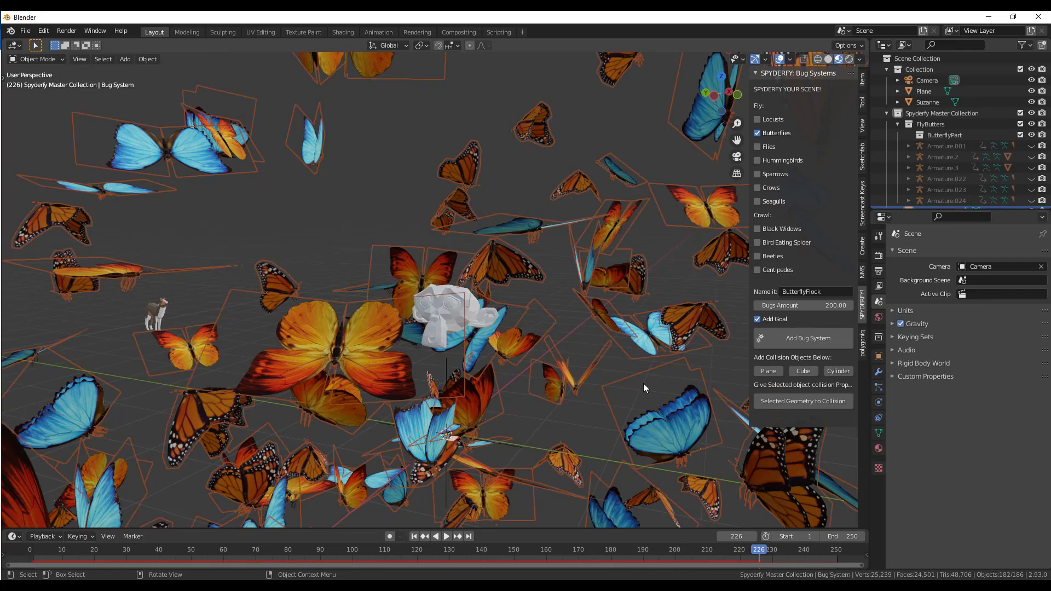
# - Lower the Bug System's particle render scale to 0.240 to shrink the butterflies
pyautogui.click(879, 387)
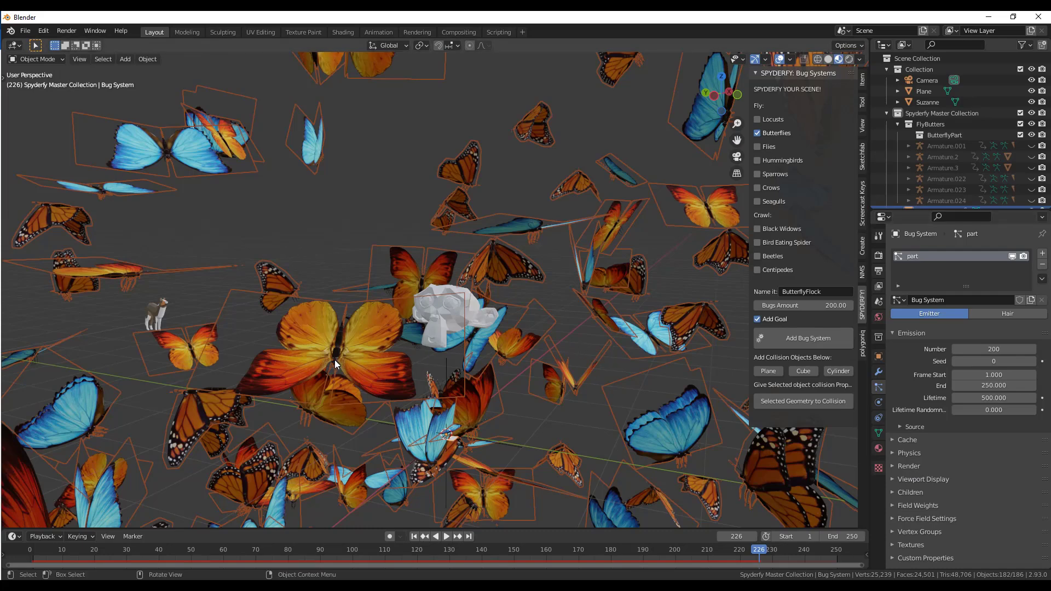
pyautogui.click(905, 468)
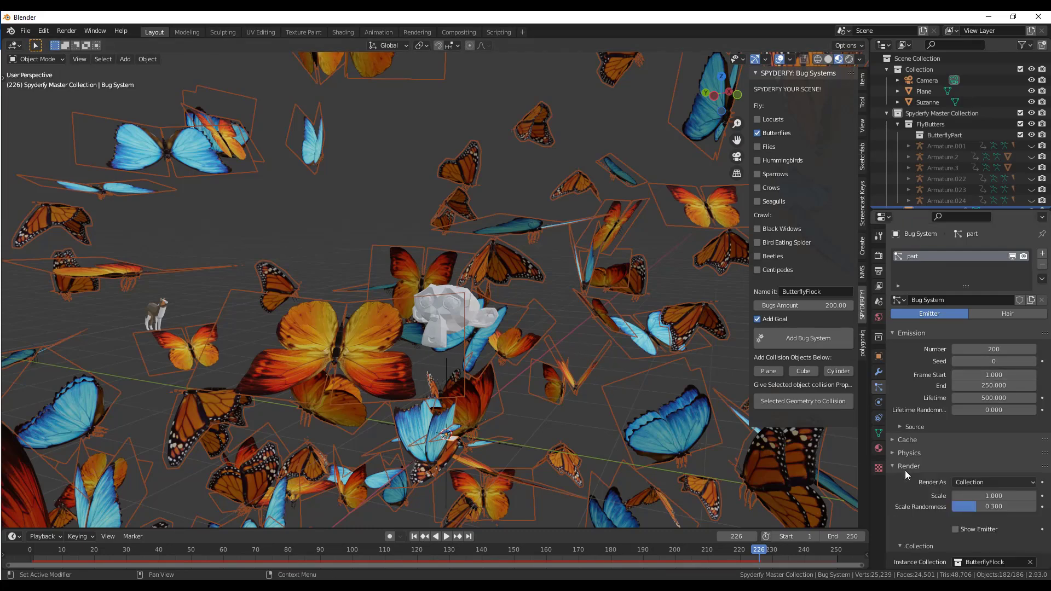
pyautogui.moveTo(992, 495); pyautogui.dragTo(942, 495)
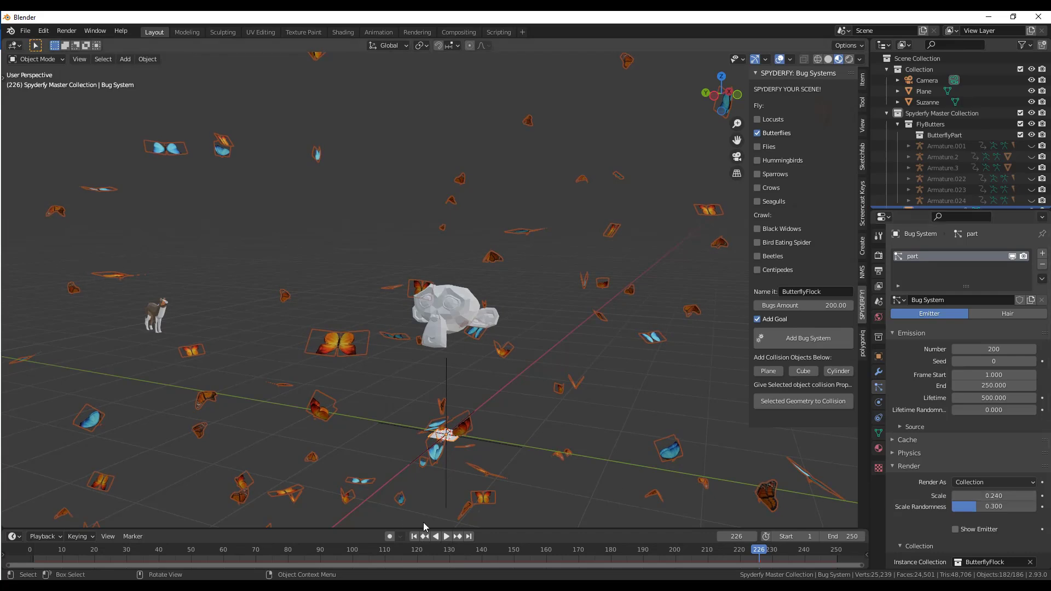
# - Replay the animation from frame 1, scrub through frames to check the flock, then play again
pyautogui.click(414, 537)
pyautogui.click(447, 537)
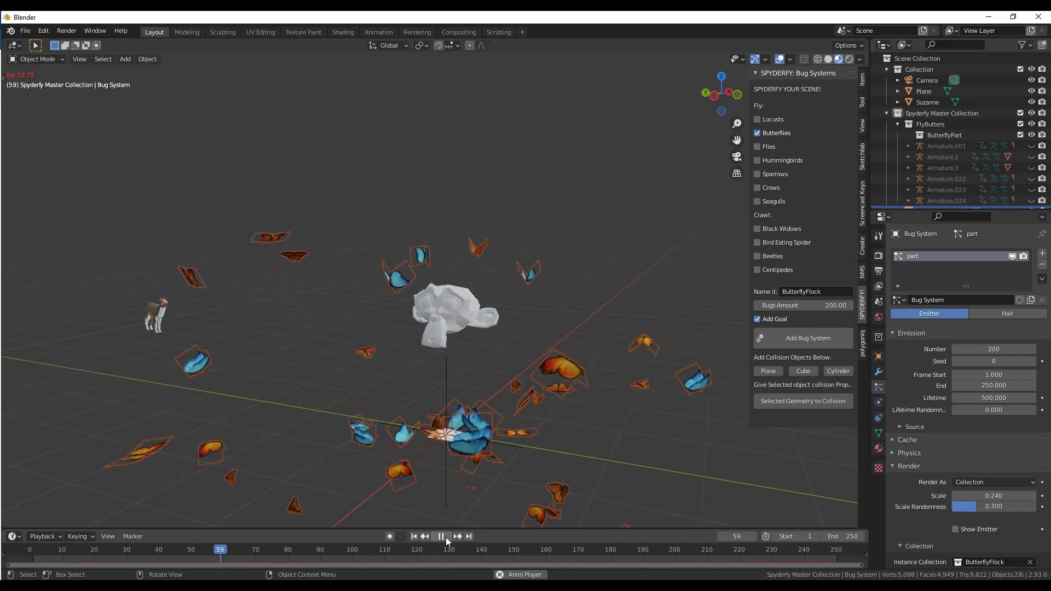
pyautogui.scroll(-5, 966, 394)
pyautogui.press('space')
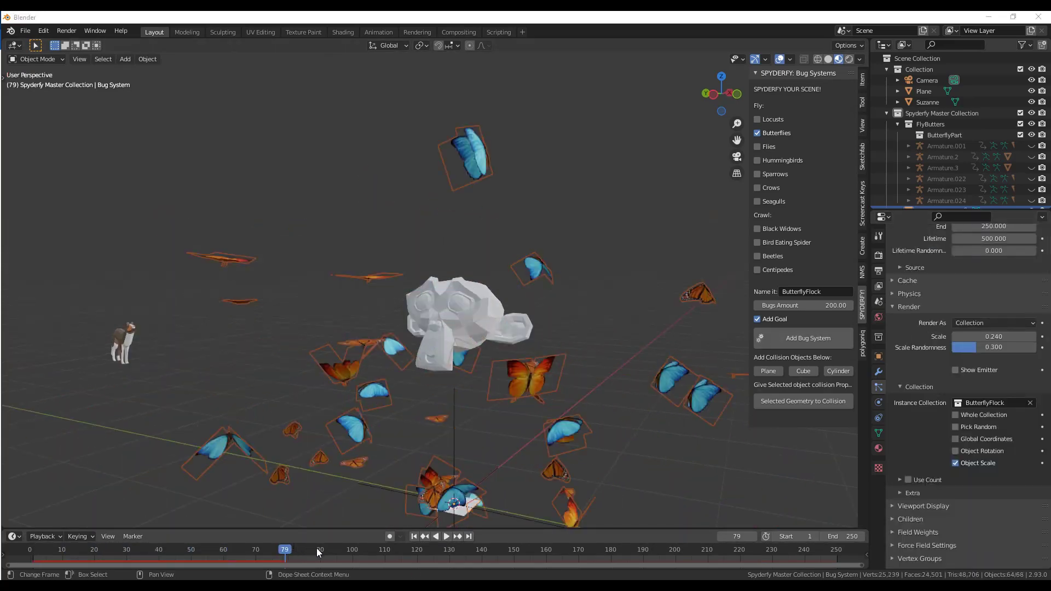
pyautogui.moveTo(287, 556); pyautogui.dragTo(27, 556)
pyautogui.click(447, 536)
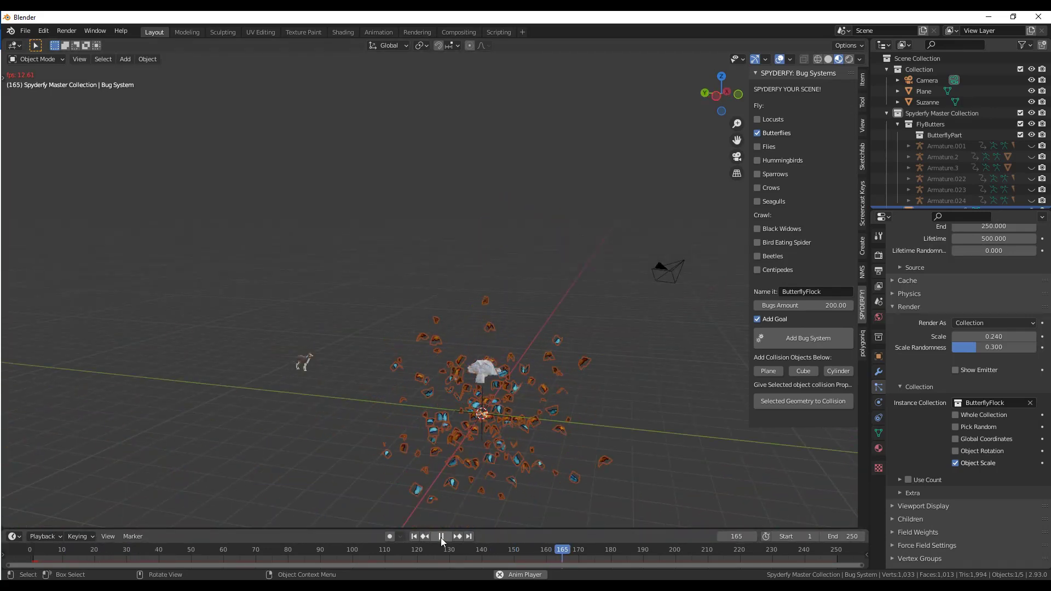
# - Move Suzanne 13.657 m along the X axis, away from the flock
pyautogui.click(483, 377)
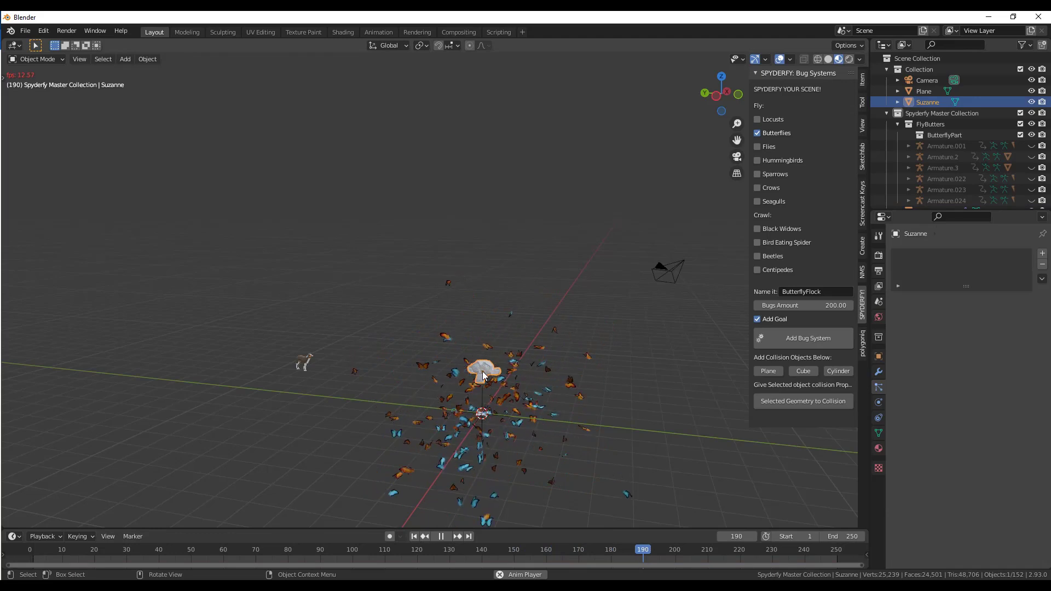
pyautogui.press('g')
pyautogui.press('y')
pyautogui.press('x')
pyautogui.click(554, 323)
pyautogui.moveTo(591, 313); pyautogui.dragTo(516, 353, button='middle')
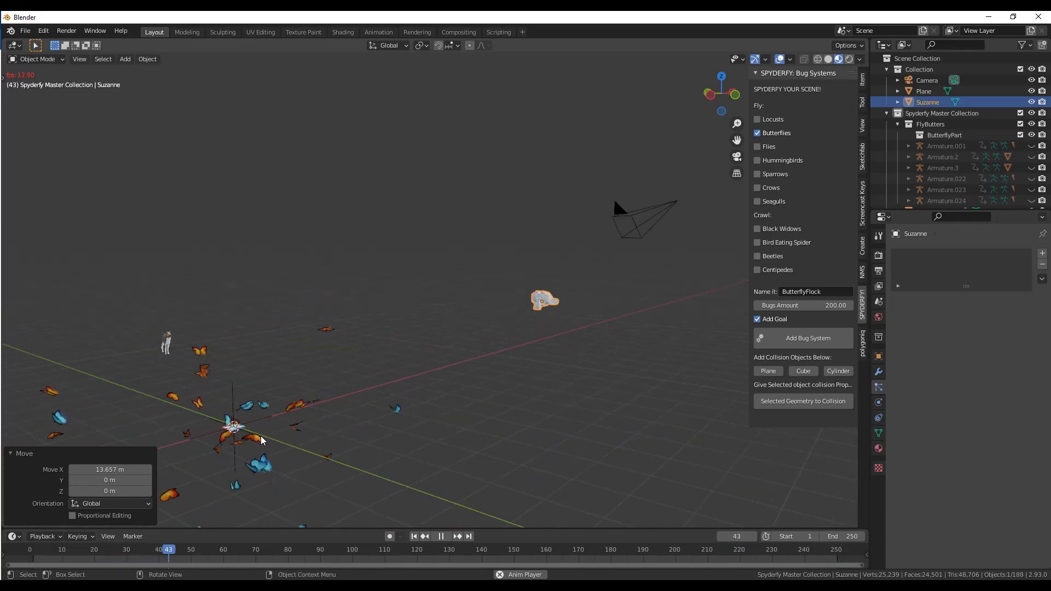
# - Select the Bug System emitter and orbit to view the flock near the origin
pyautogui.click(244, 424)
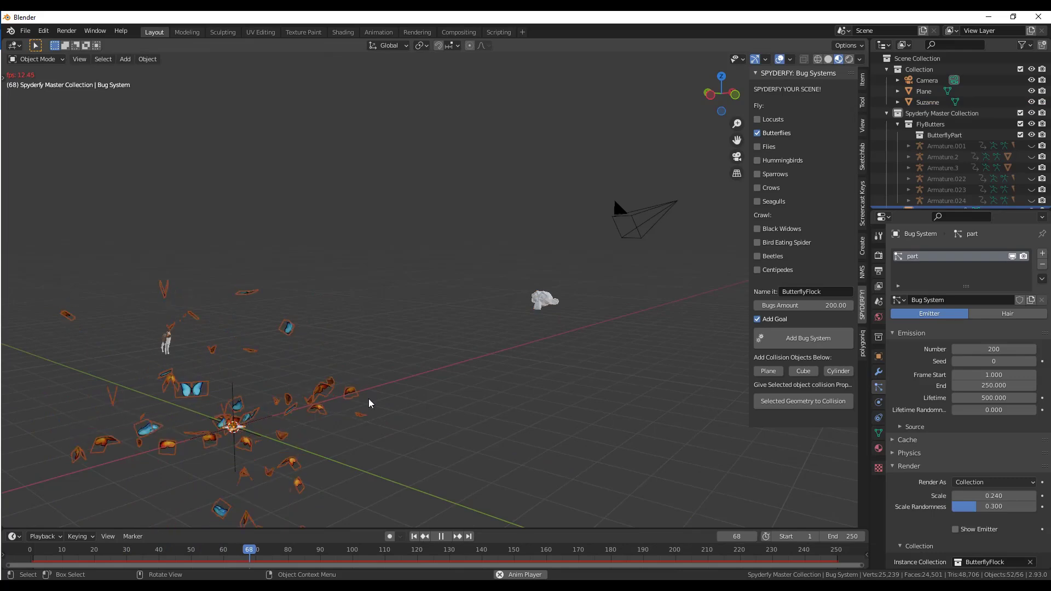
pyautogui.moveTo(244, 424); pyautogui.dragTo(385, 401, button='middle')
pyautogui.scroll(2, 357, 405)
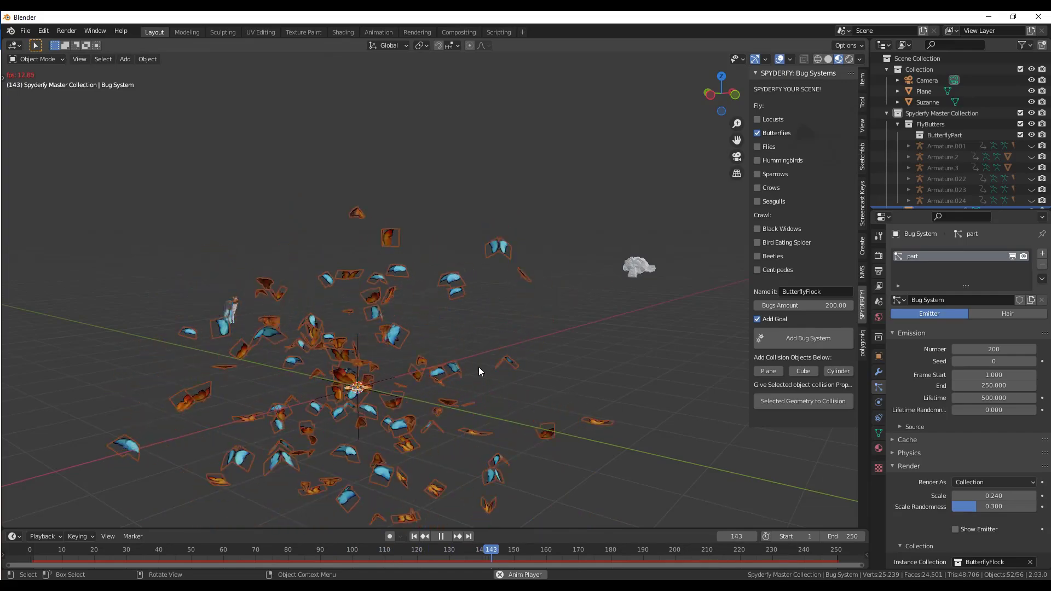
# - Move Suzanne back along X to sit near the flock
pyautogui.click(641, 266)
pyautogui.press('g')
pyautogui.press('x')
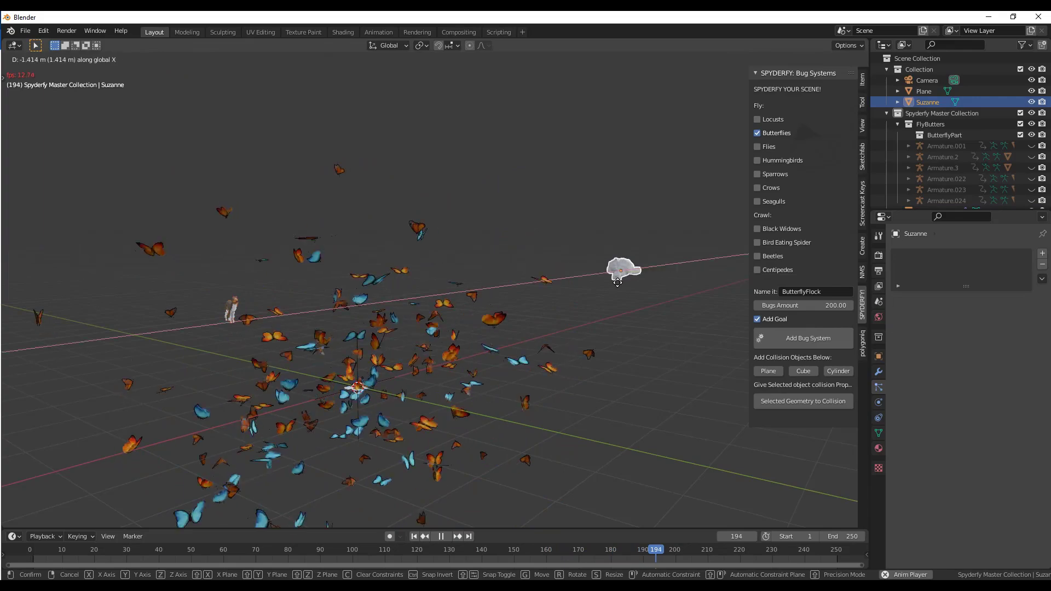
pyautogui.click(377, 376)
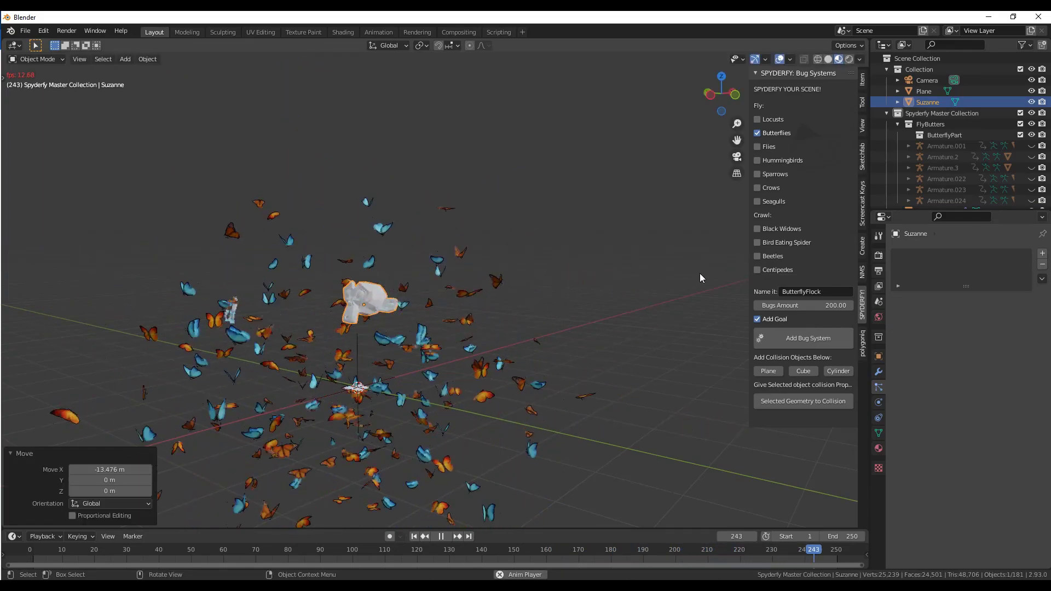
# - Move the bugsystemgoal empty about 10.2 m along X
pyautogui.click(360, 372)
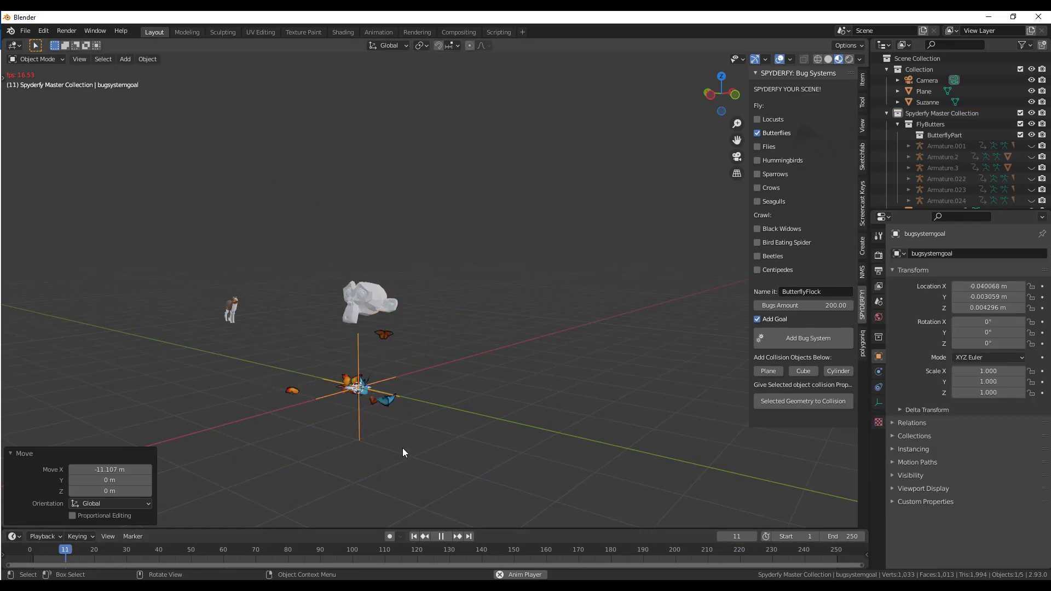
pyautogui.press('g')
pyautogui.press('x')
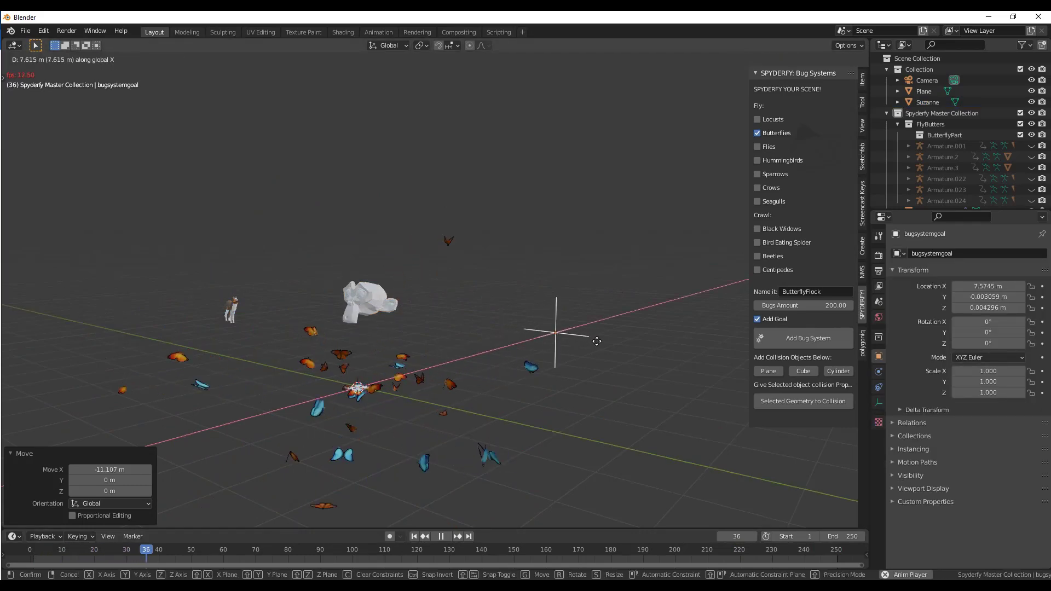
pyautogui.click(610, 336)
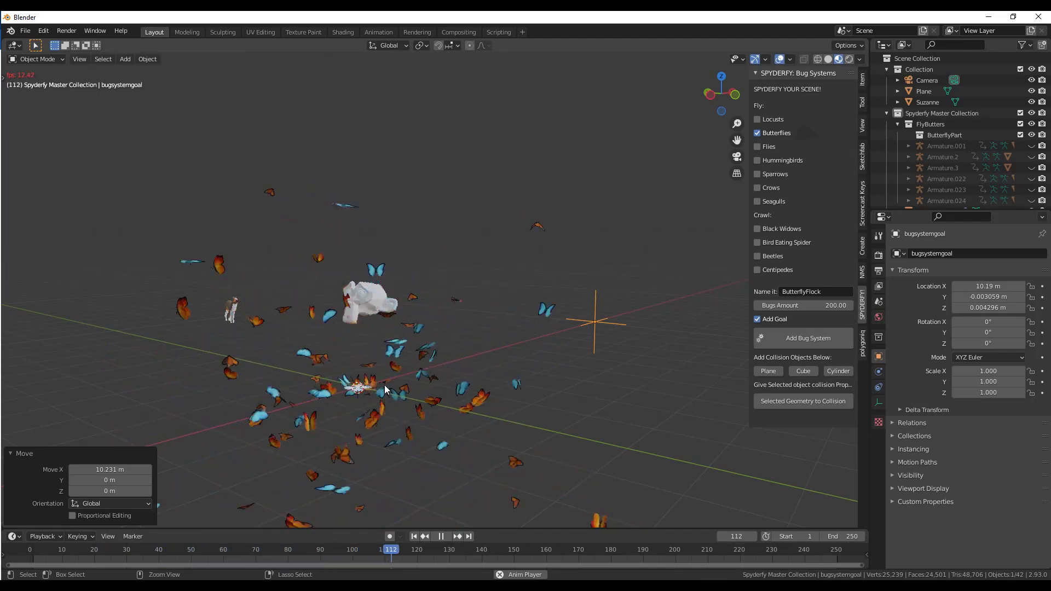
# - Undo the goal empty's move, stop playback, and reselect the Bug System emitter
pyautogui.hotkey('ctrl', 'z')
pyautogui.click(441, 536)
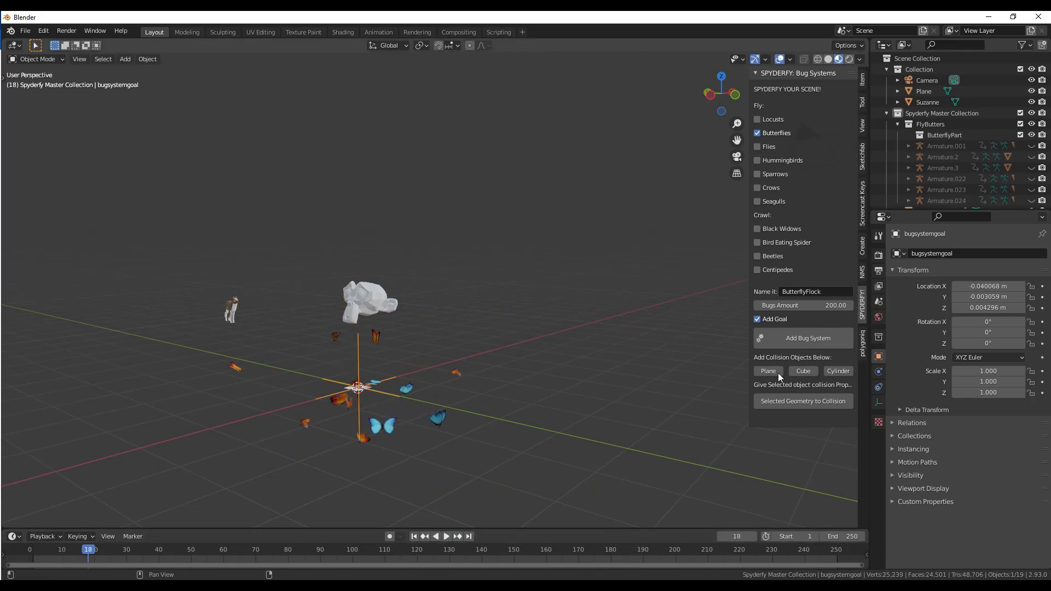
pyautogui.hotkey('ctrl', 'z')
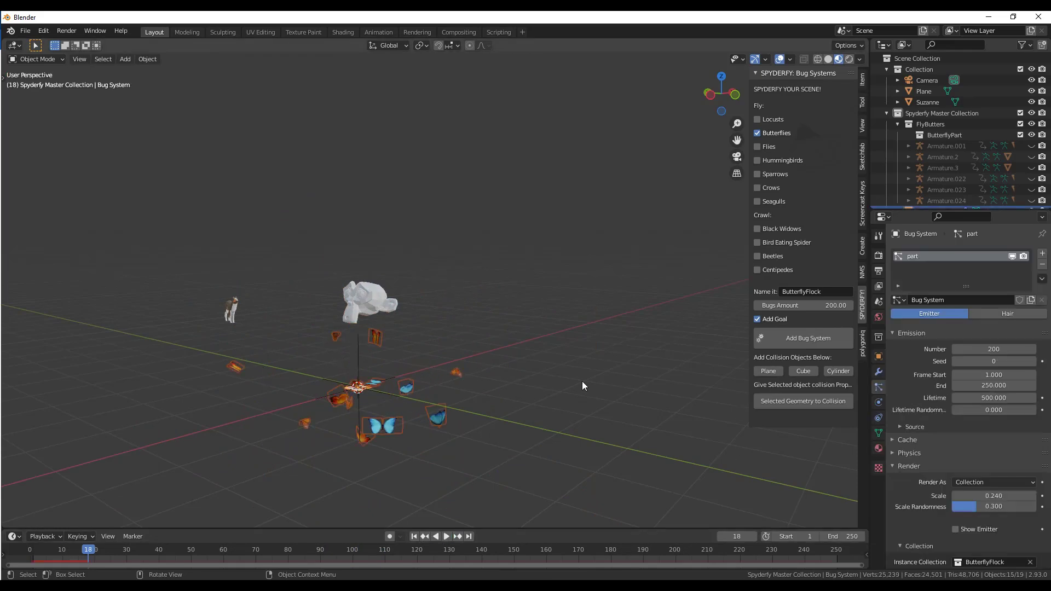
# - Expand Physics and show the Boid Brain's Goal rule targeting bugsystemgoal
pyautogui.scroll(-8, 933, 361)
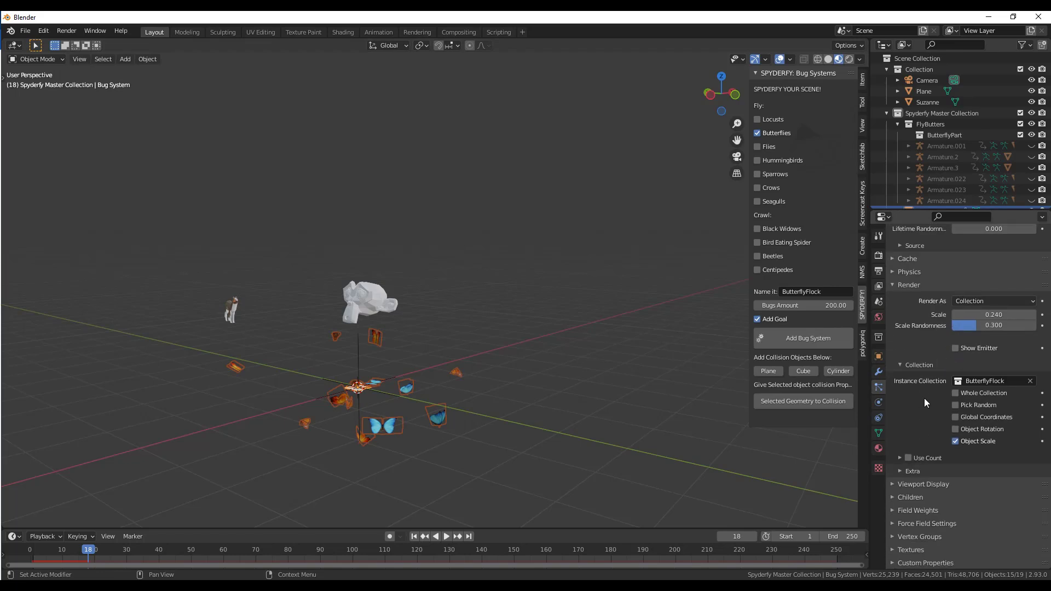
pyautogui.click(892, 270)
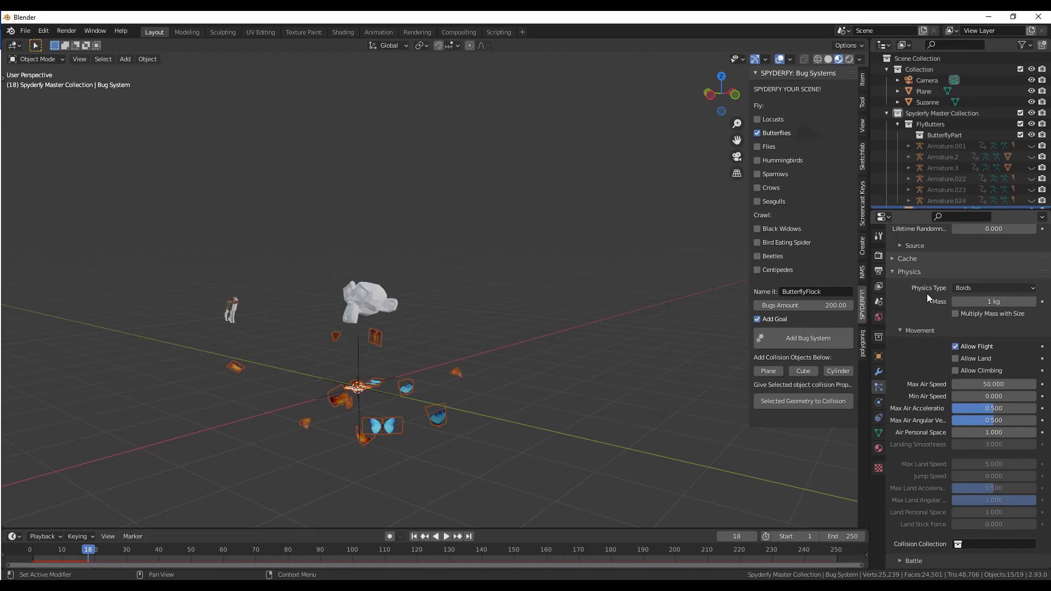
pyautogui.scroll(-8, 930, 307)
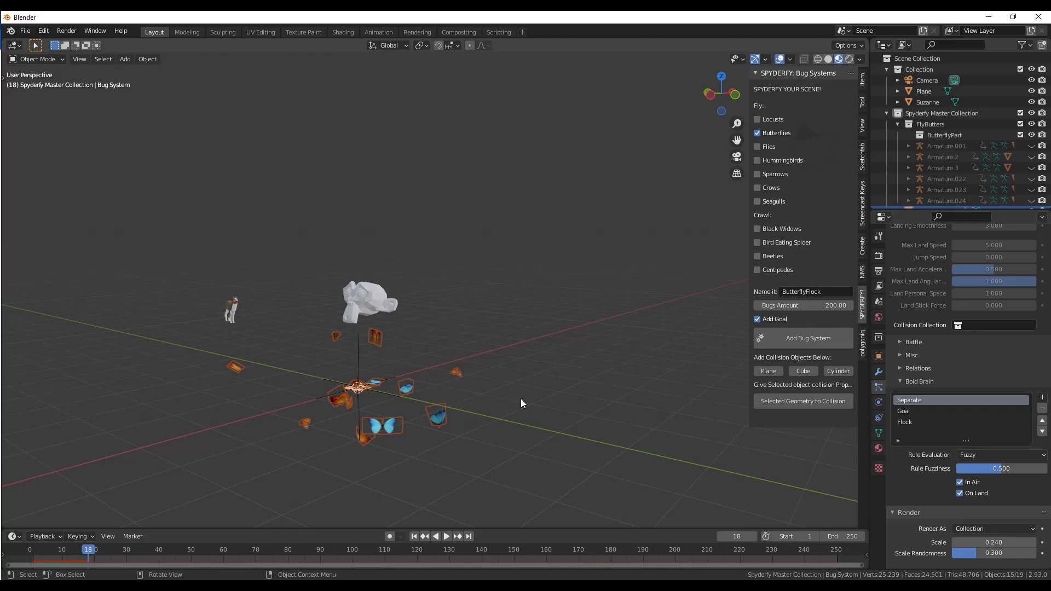
pyautogui.click(908, 410)
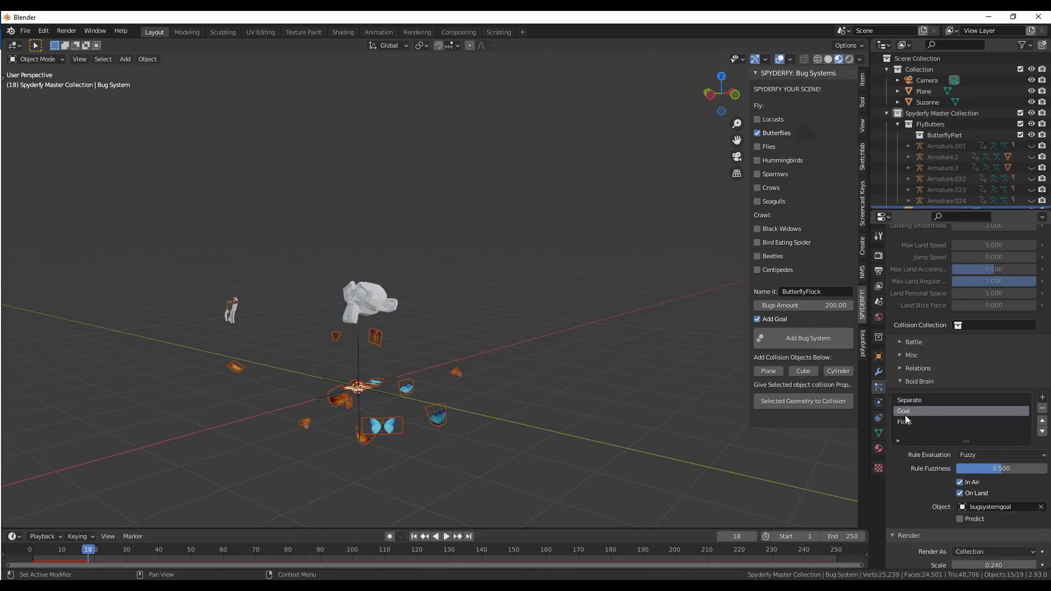
# - Review the Flock and Goal rules, then move the Goal rule above Separate
pyautogui.click(906, 422)
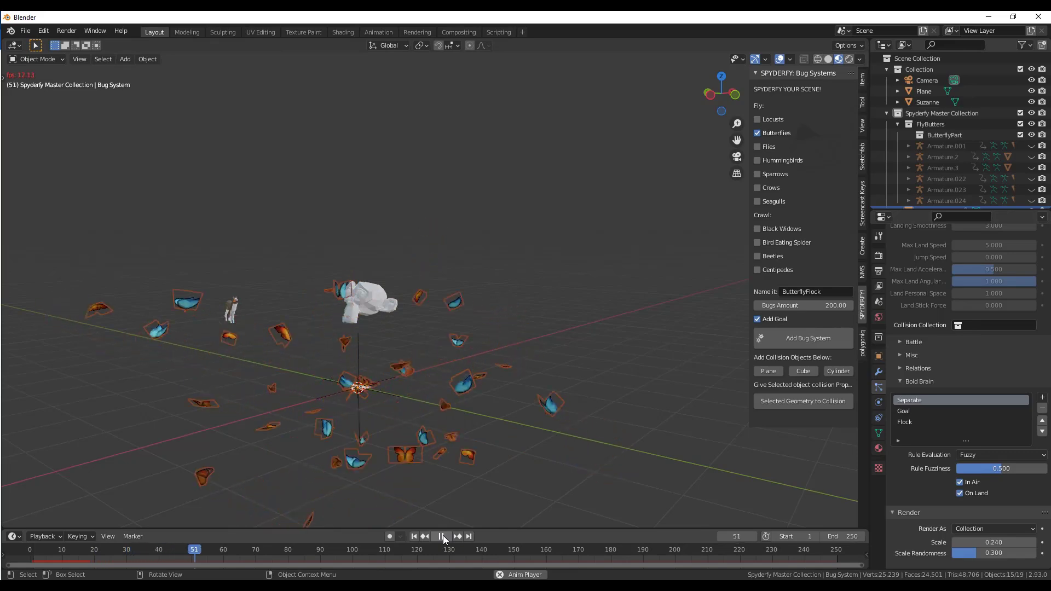
pyautogui.click(906, 409)
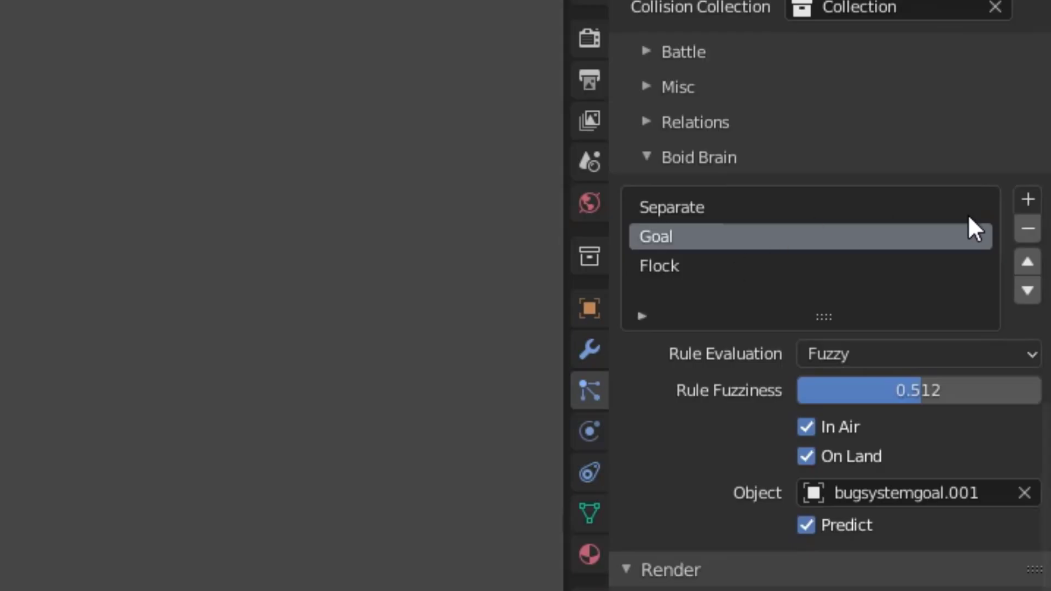
pyautogui.click(1026, 258)
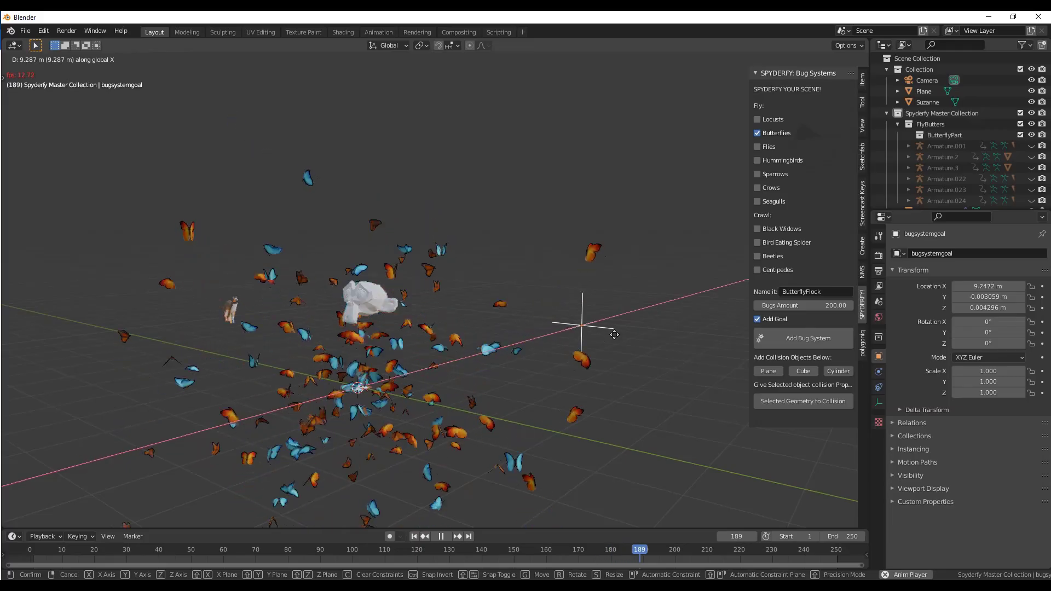
# - Place the goal empty at about 9.2 m along X and reselect the Bug System's Boid Brain rules
pyautogui.click(452, 353)
pyautogui.scroll(-4, 452, 354)
pyautogui.moveTo(453, 354); pyautogui.dragTo(500, 363, button='middle')
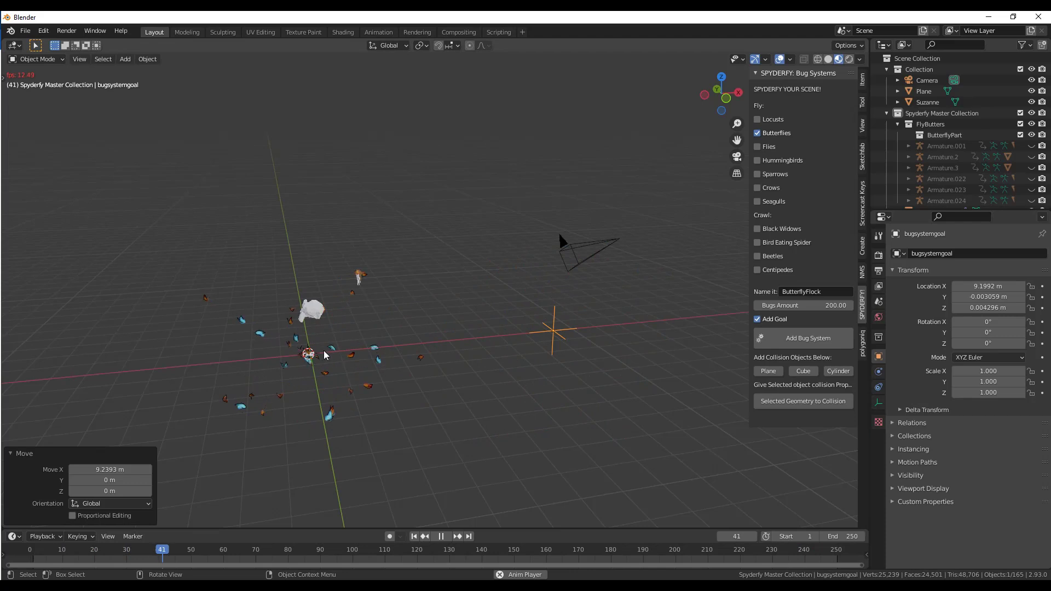
pyautogui.click(317, 364)
pyautogui.scroll(-15, 903, 411)
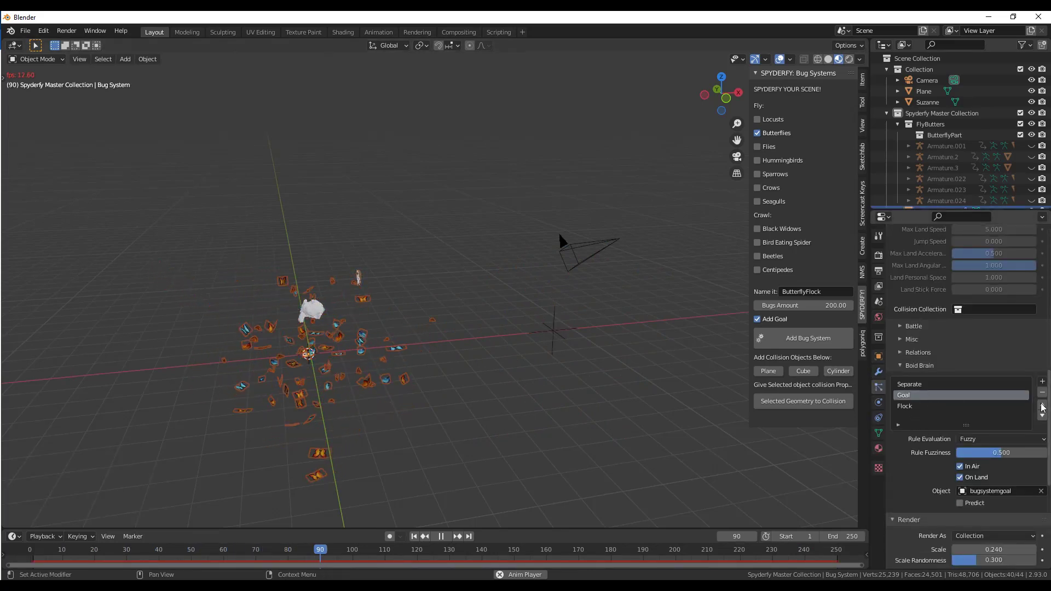
# - Raise the Goal rule above Separate and move the goal empty to X 7.95 m
pyautogui.click(1043, 408)
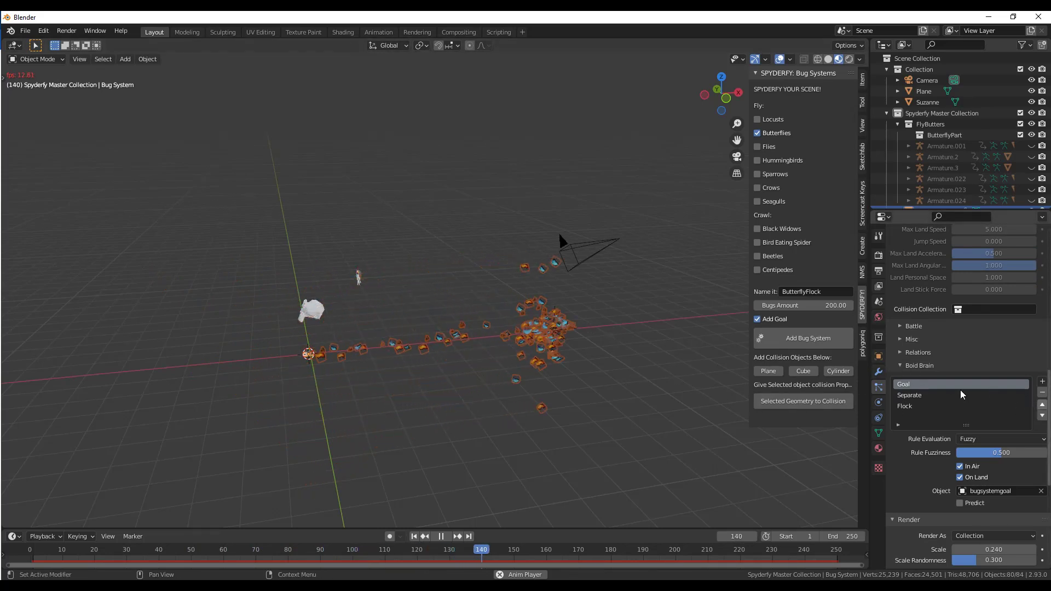
pyautogui.click(553, 329)
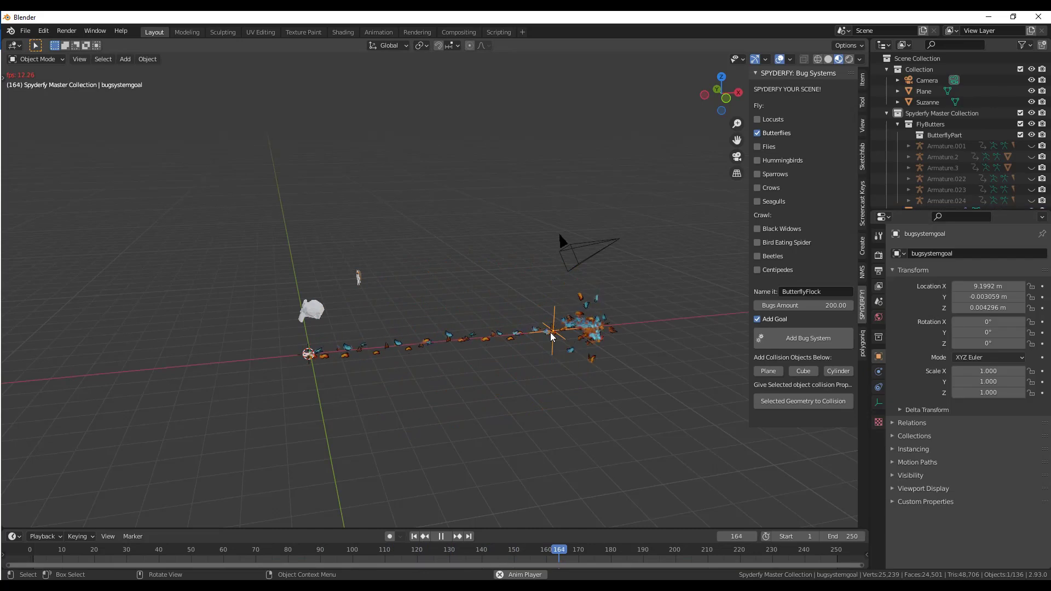
pyautogui.press('g')
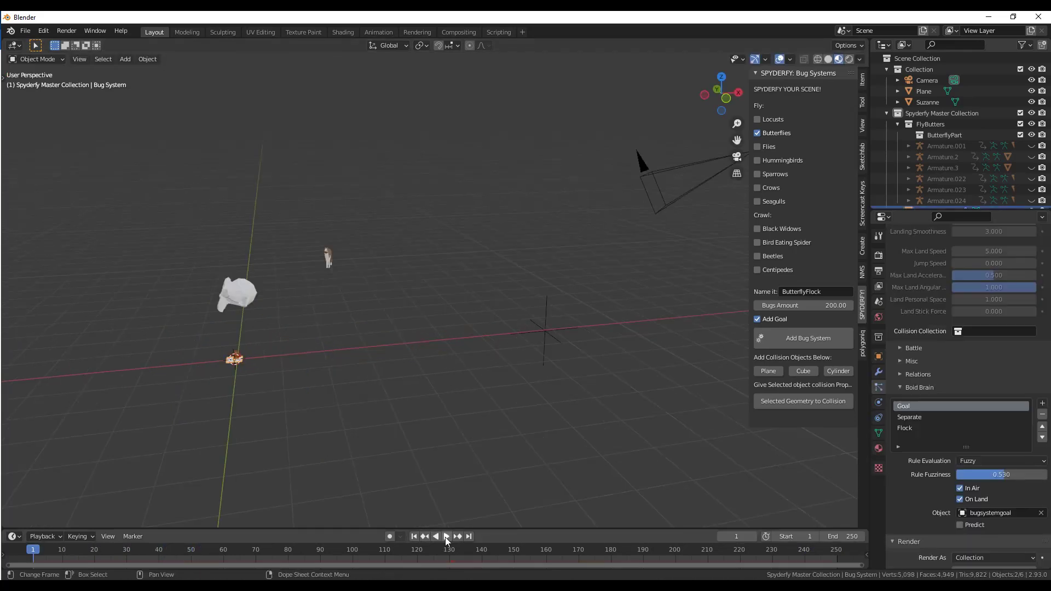
# - Play the animation and try moving the goal empty again, cancelling to keep its position
pyautogui.click(447, 537)
pyautogui.click(547, 331)
pyautogui.press('g')
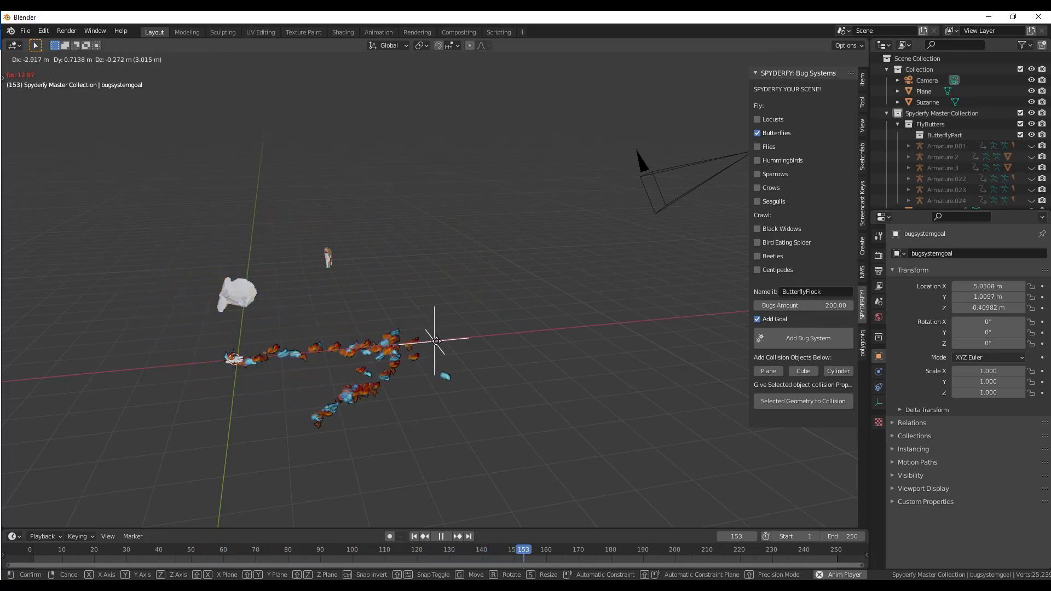
pyautogui.rightClick(448, 340)
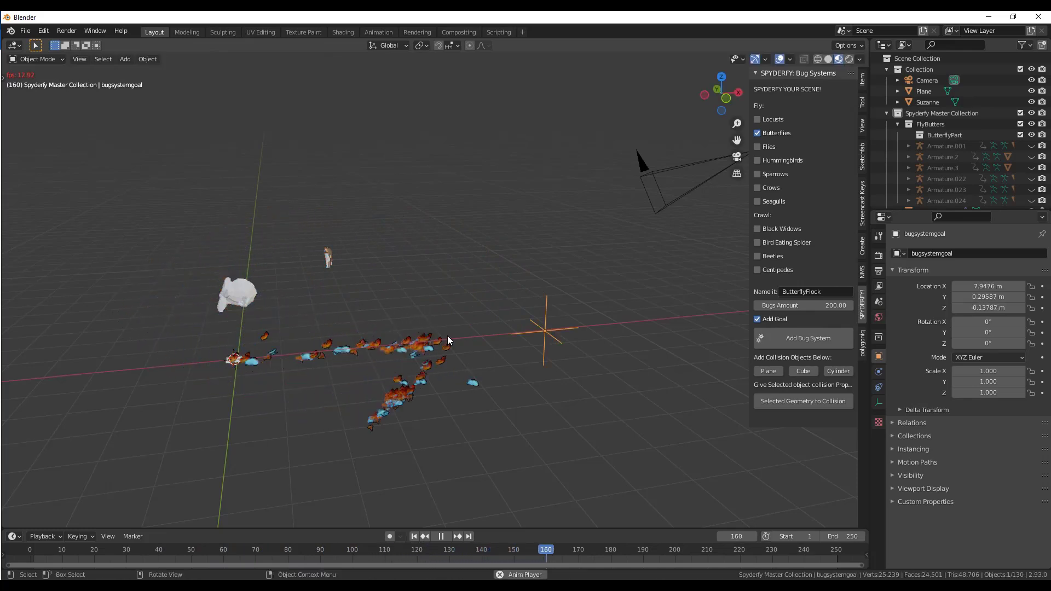
# - In top view, move Suzanne about 7.75 m along X next to the swarm's goal
pyautogui.click(242, 294)
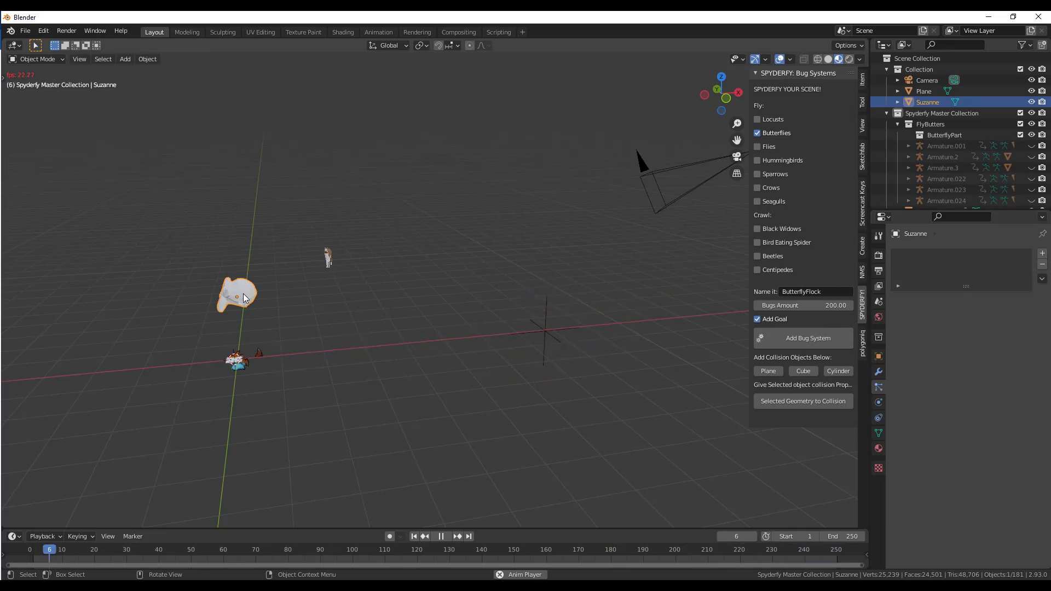
pyautogui.click(722, 76)
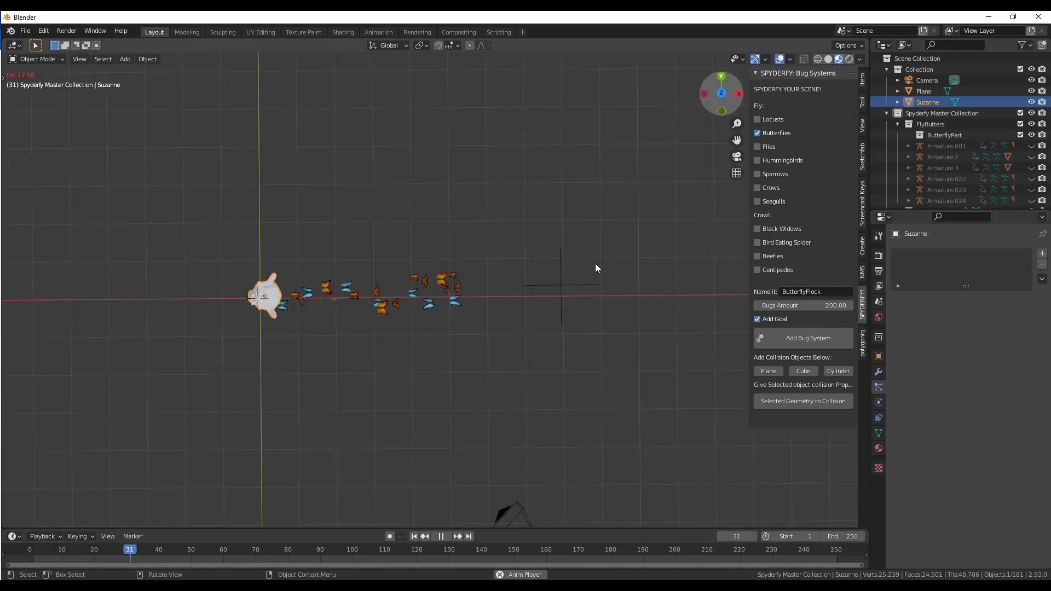
pyautogui.press('g')
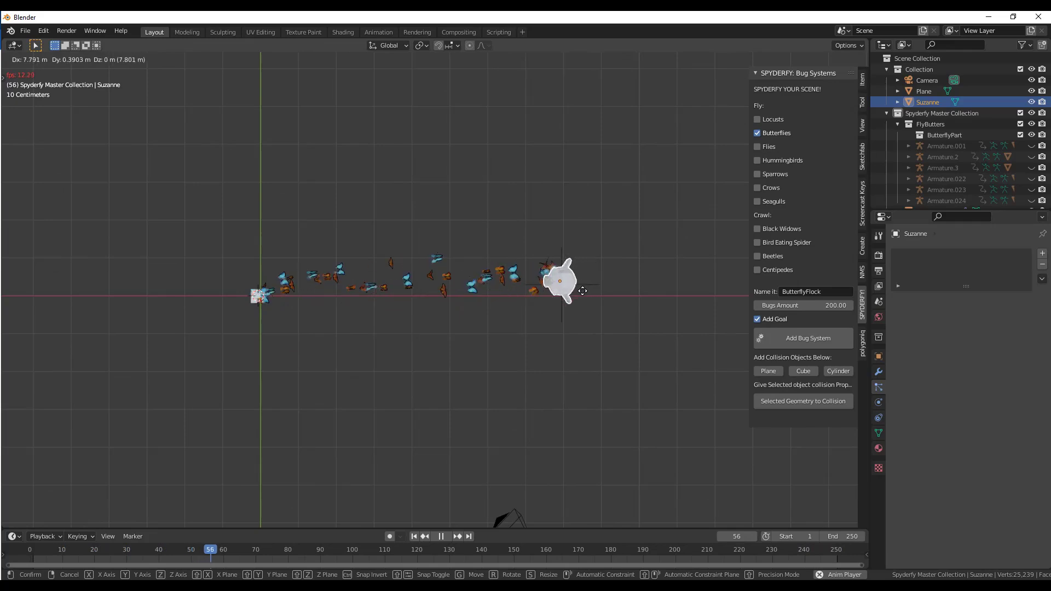
pyautogui.click(581, 290)
# - In front view, lower Suzanne 1.7 m along Z, orbit to a tilted view and select the goal empty
pyautogui.click(722, 110)
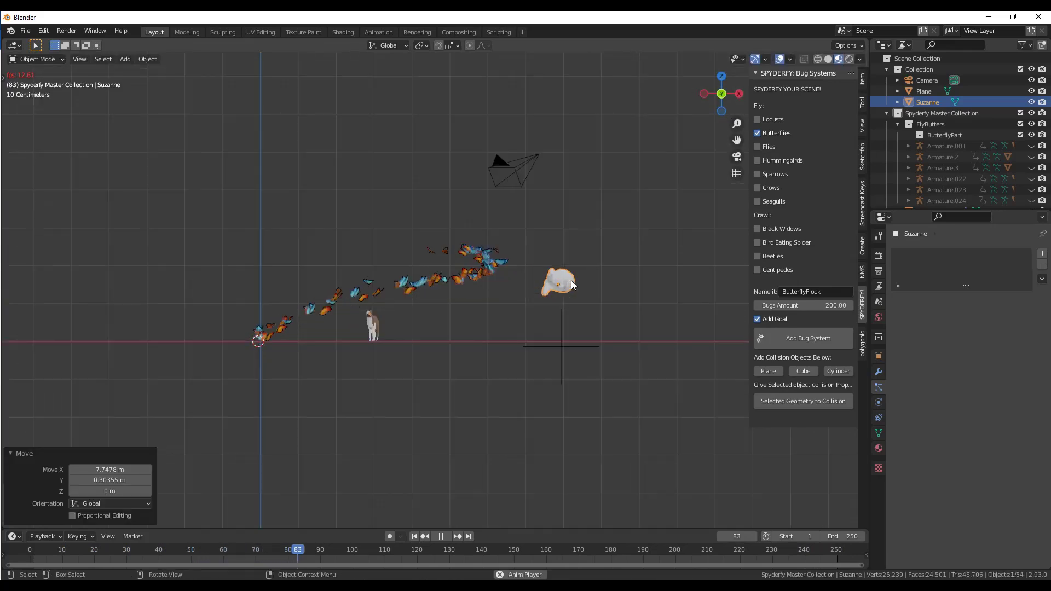
pyautogui.press('g')
pyautogui.press('z')
pyautogui.press('Return')
pyautogui.moveTo(708, 103); pyautogui.dragTo(590, 360)
pyautogui.moveTo(552, 327); pyautogui.dragTo(569, 313, button='middle')
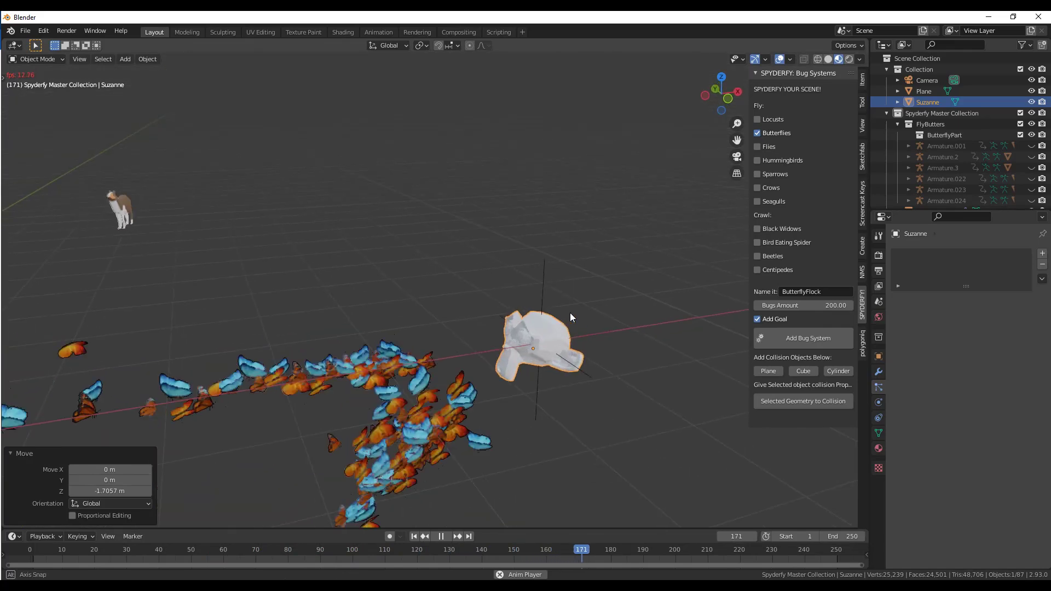
pyautogui.click(581, 339)
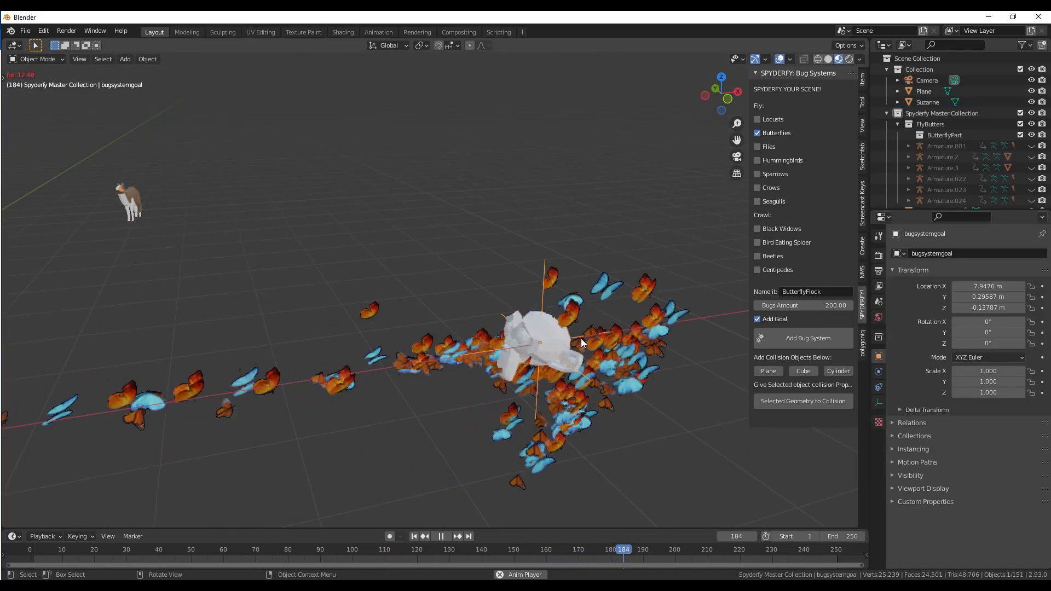
# - Parent the goal empty to Suzanne with Ctrl+P > Object
pyautogui.click(551, 326)
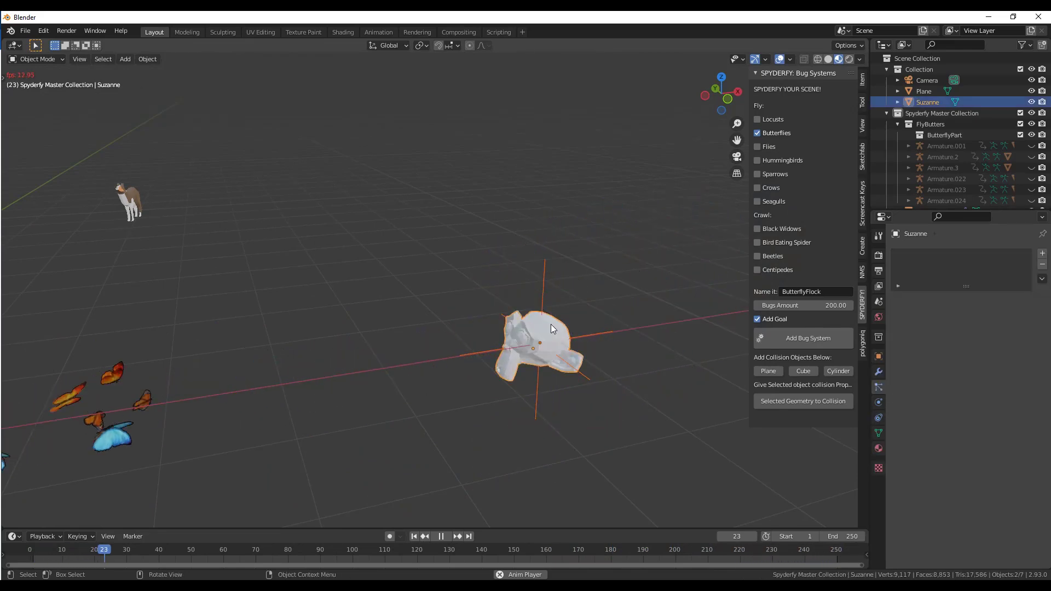
pyautogui.hotkey('ctrl', 'p')
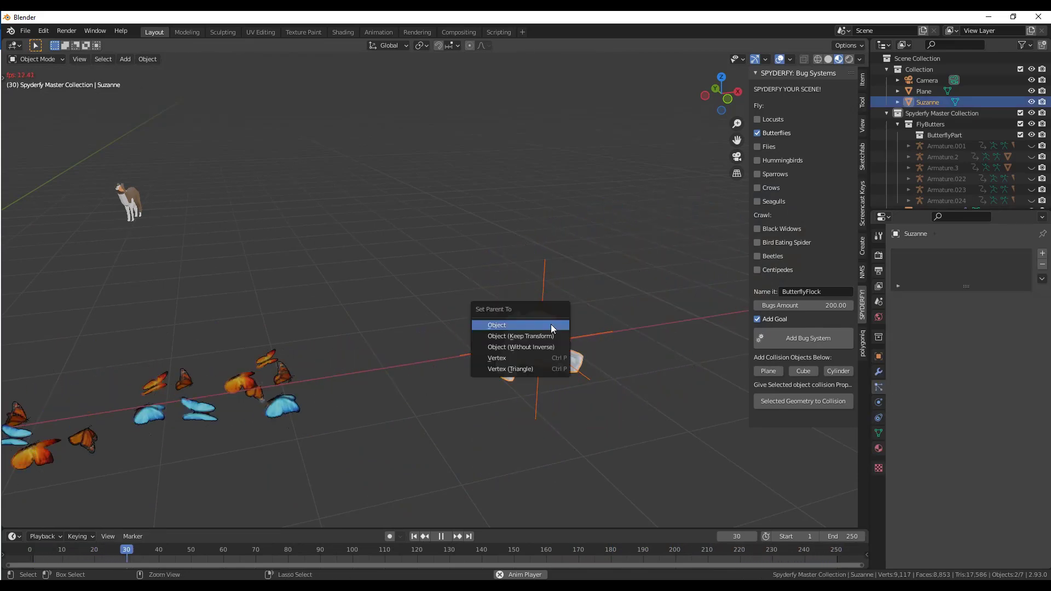
pyautogui.click(515, 325)
# - Move Suzanne to new spots while replaying the animation so the swarm follows
pyautogui.press('g')
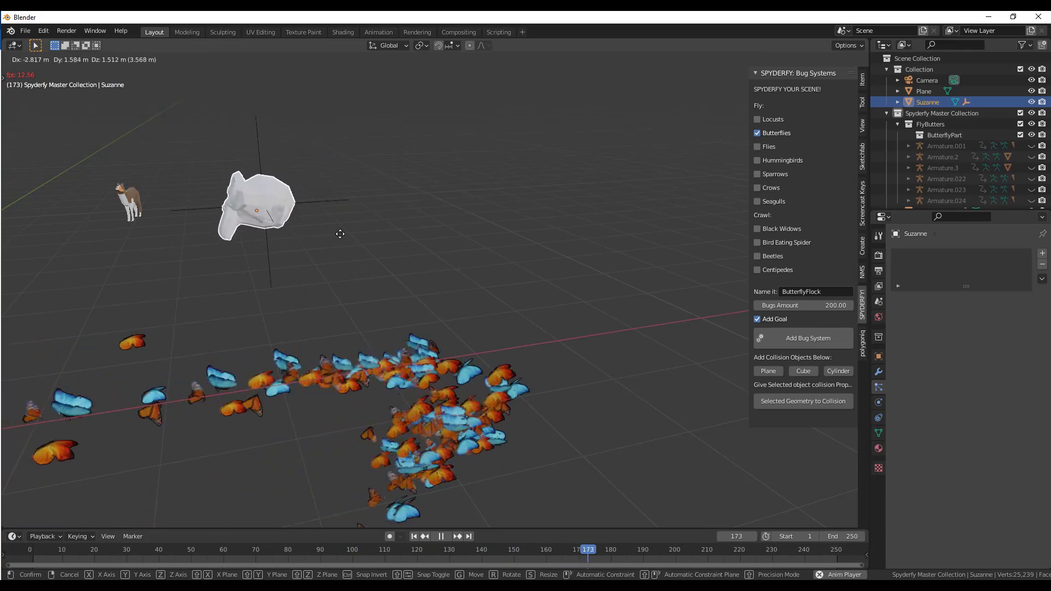
pyautogui.click(391, 237)
pyautogui.press('Escape')
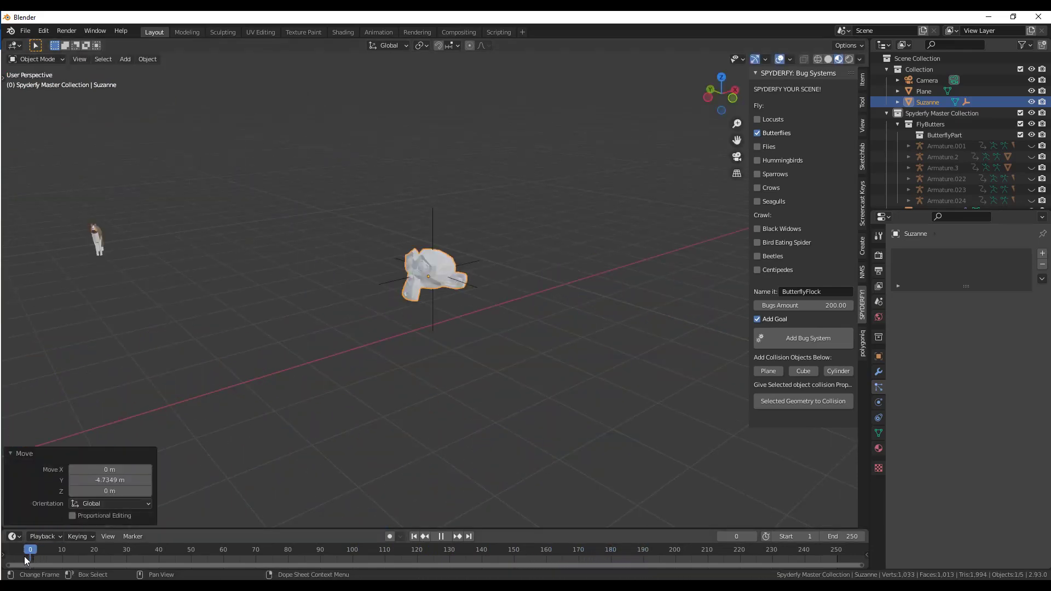
pyautogui.click(446, 537)
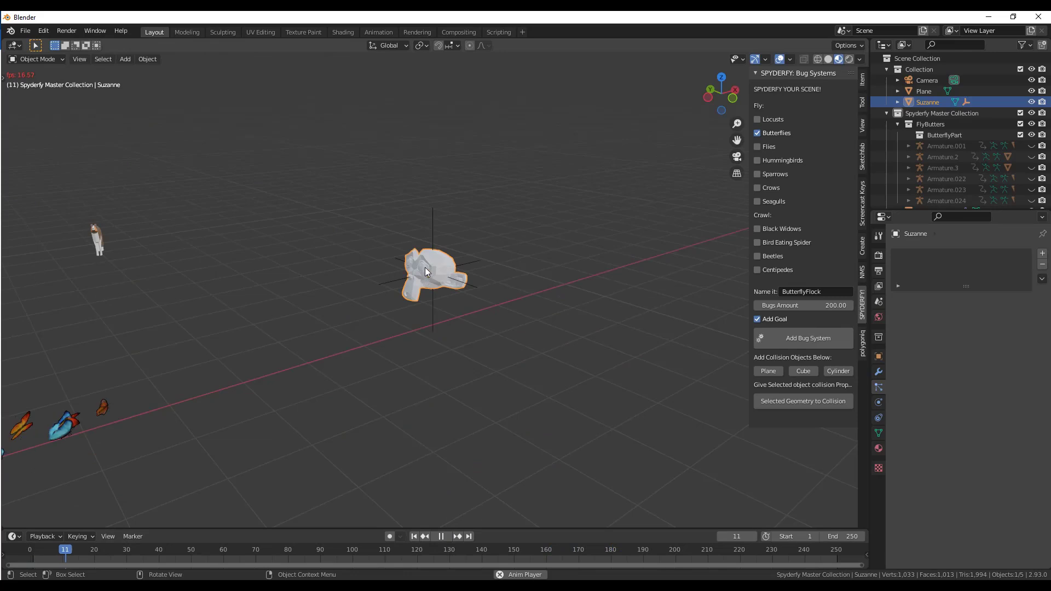
pyautogui.moveTo(425, 266)
pyautogui.mouseDown(button='middle')
pyautogui.moveTo(456, 271)
pyautogui.moveTo(421, 263)
pyautogui.mouseUp(button='middle')
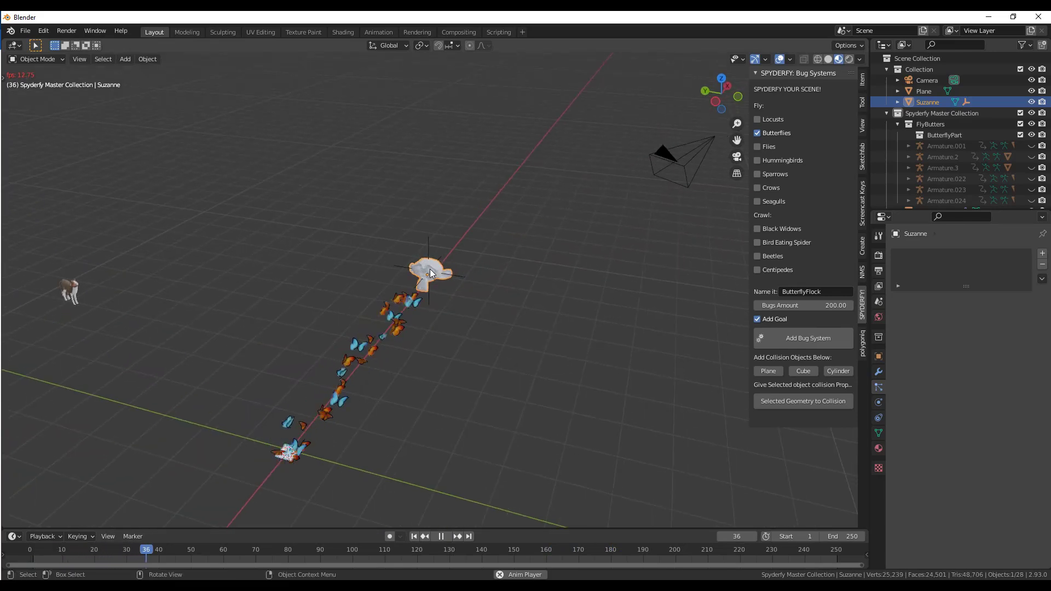
pyautogui.press('g')
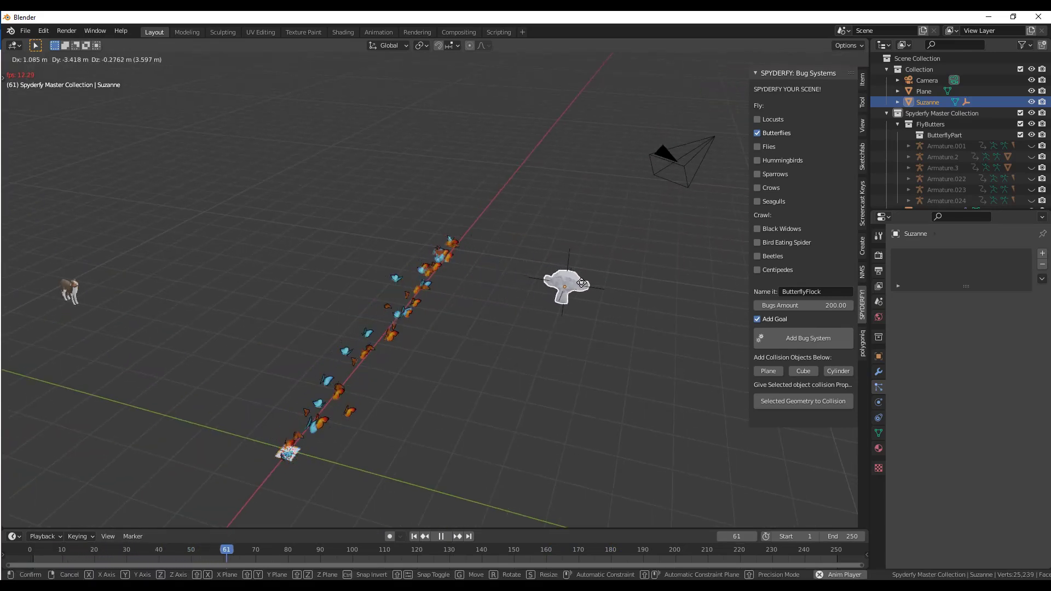
pyautogui.click(590, 290)
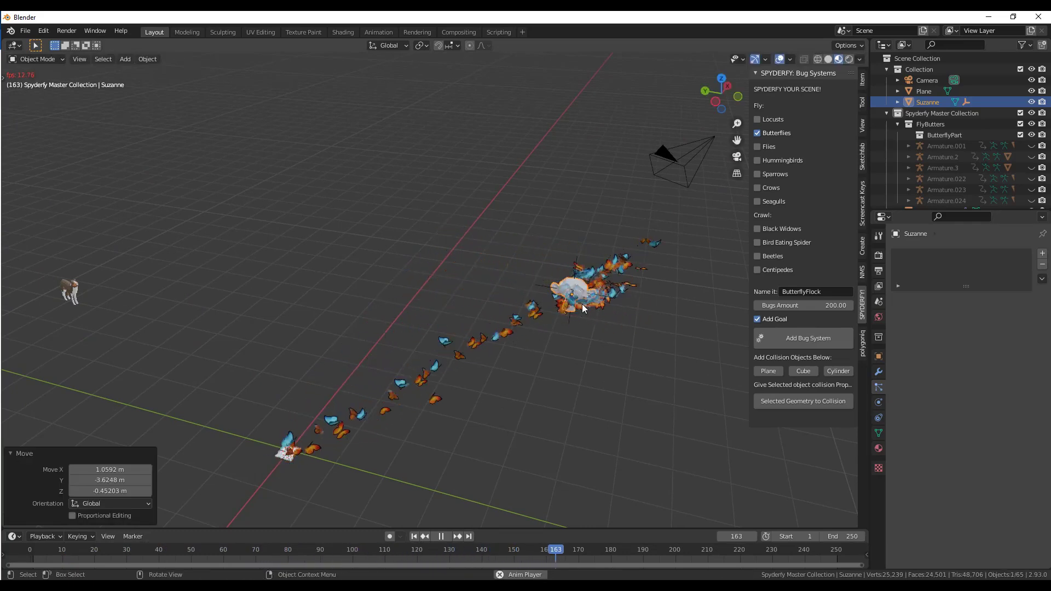
# - Shift Suzanne 5.965 m along Y and watch the butterflies stream toward her
pyautogui.scroll(6, 620, 294)
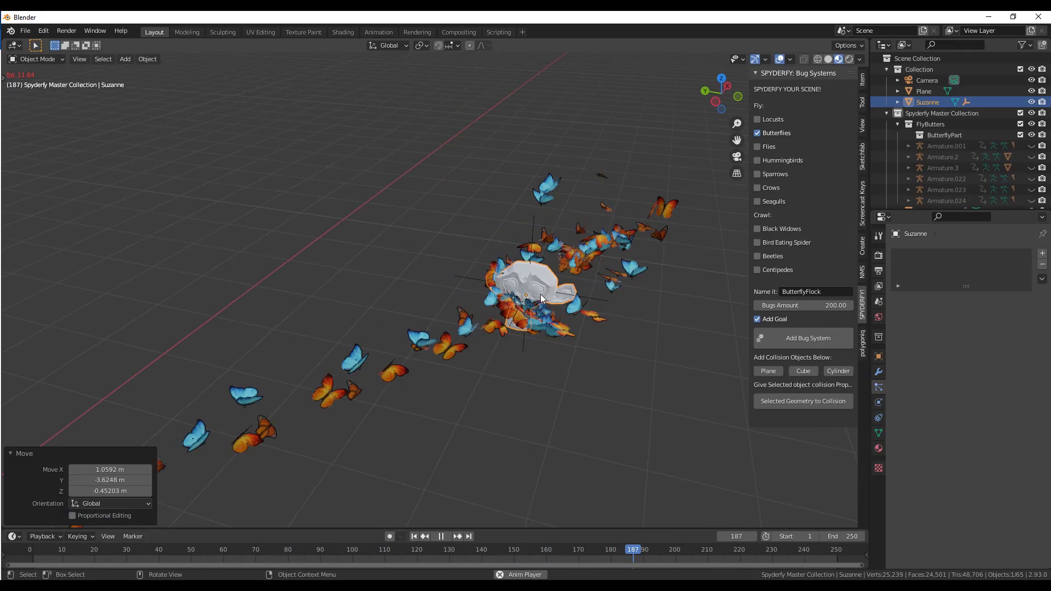
pyautogui.press('g')
pyautogui.press('y')
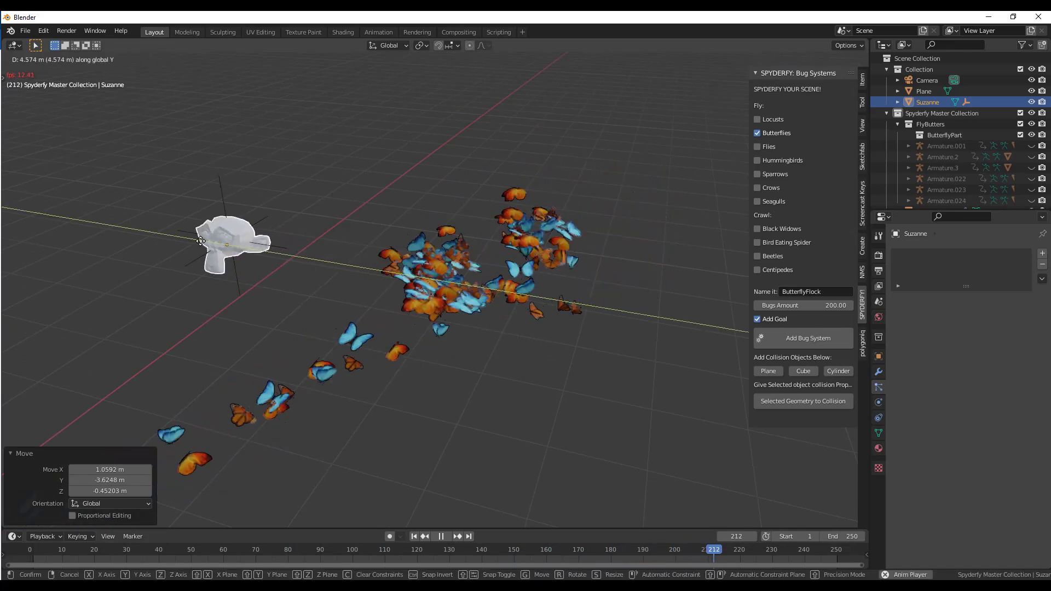
pyautogui.click(104, 263)
pyautogui.scroll(-4, 558, 286)
pyautogui.scroll(4, 350, 268)
pyautogui.scroll(-1, 351, 285)
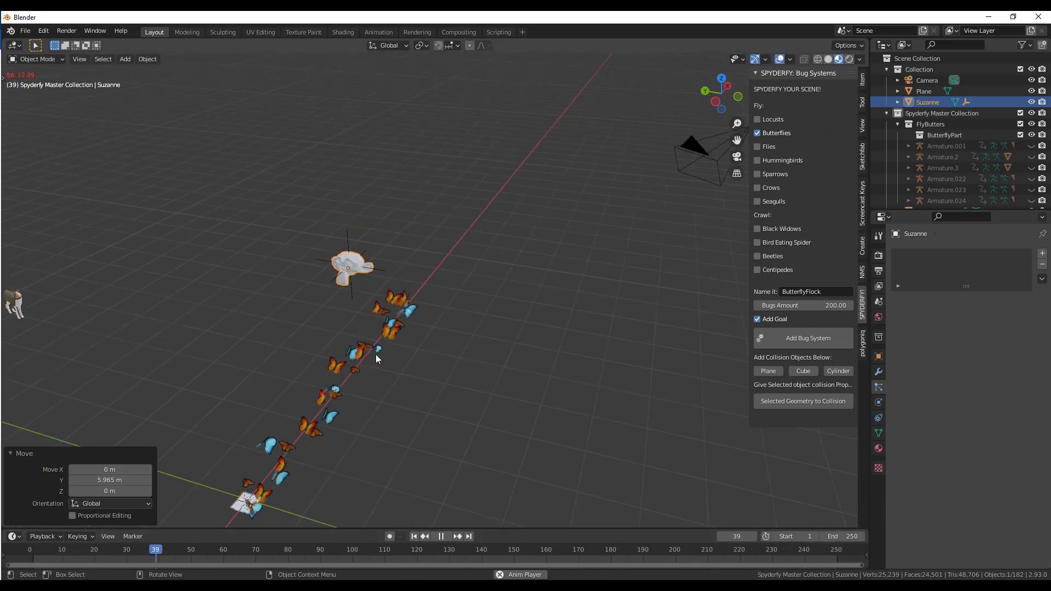
# - Enable Predict on the Bug System's Goal rule, then select Suzanne to reposition her
pyautogui.click(376, 354)
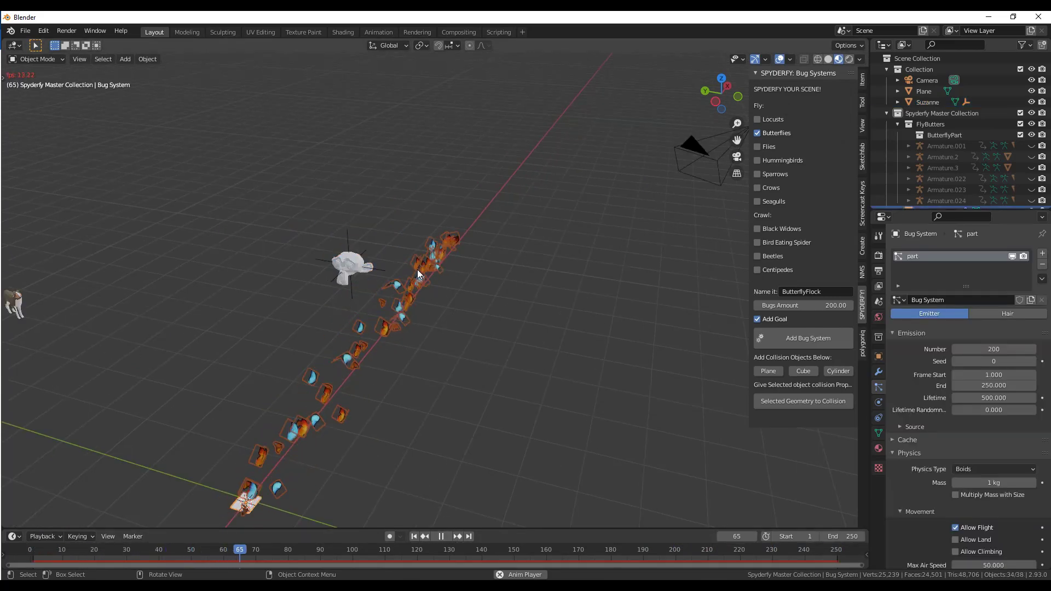
pyautogui.scroll(-6, 931, 372)
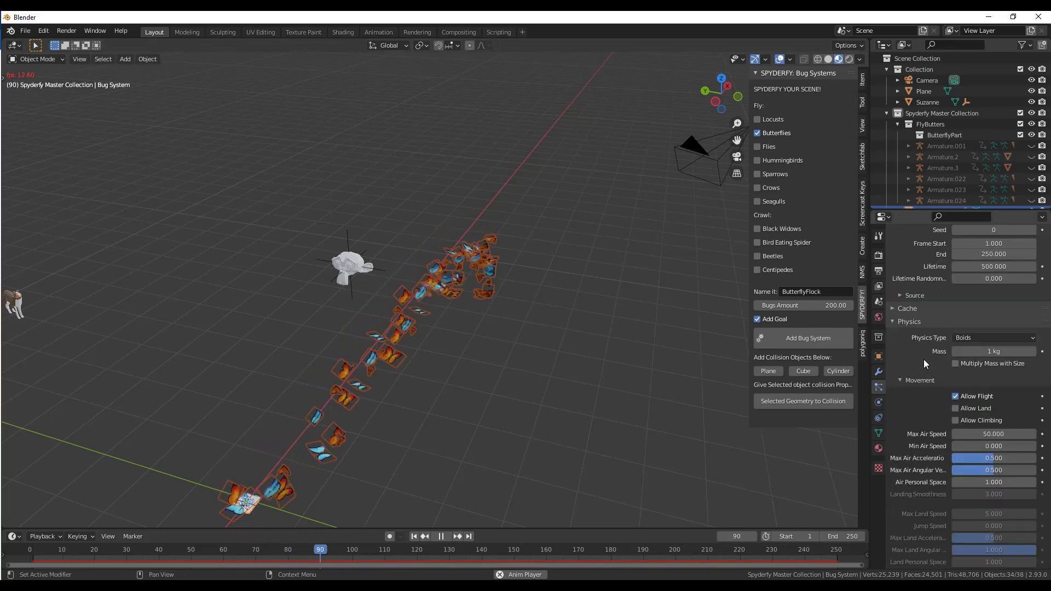
pyautogui.scroll(-12, 925, 356)
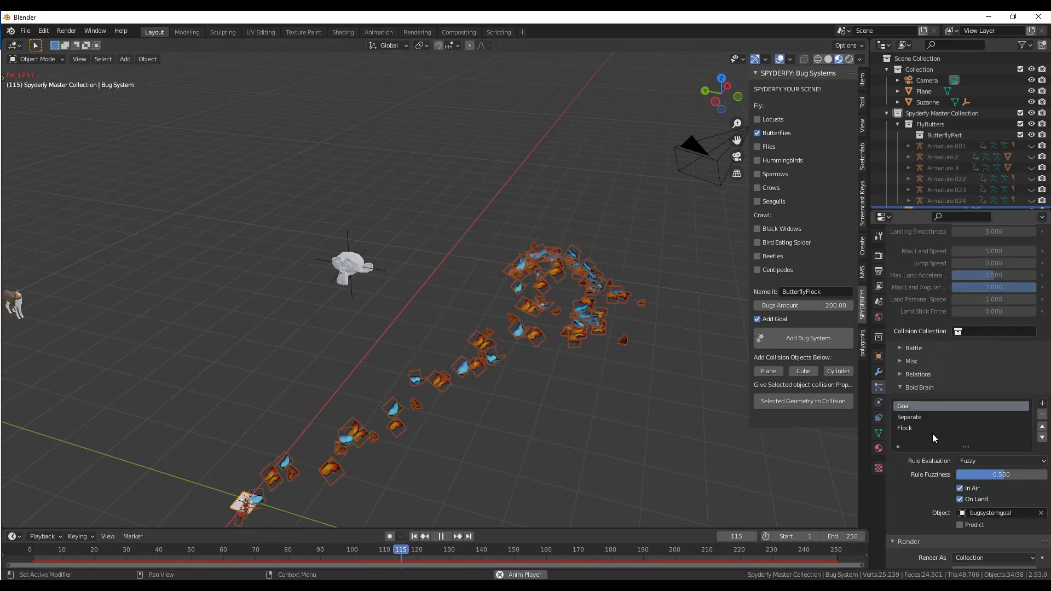
pyautogui.scroll(-2, 933, 438)
pyautogui.click(958, 481)
pyautogui.click(350, 270)
pyautogui.press('g')
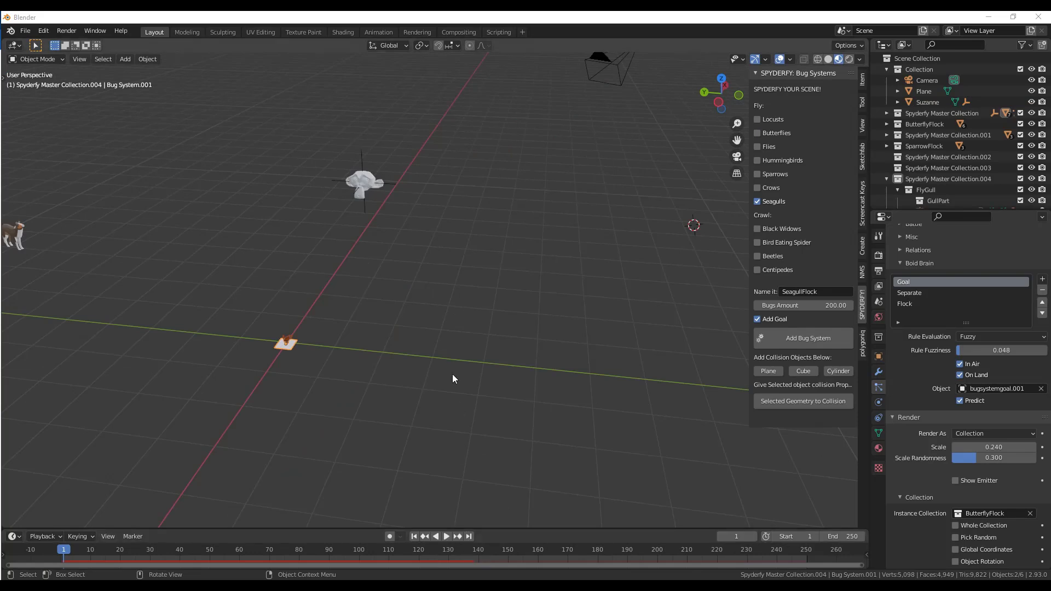
pyautogui.moveTo(451, 369); pyautogui.dragTo(423, 354, button='middle')
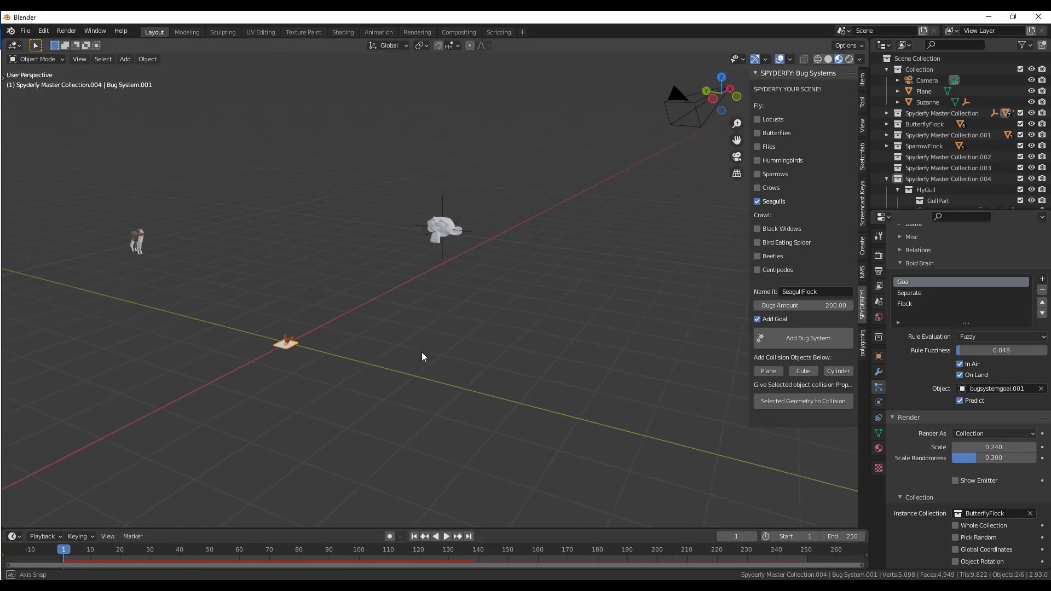
pyautogui.click(448, 537)
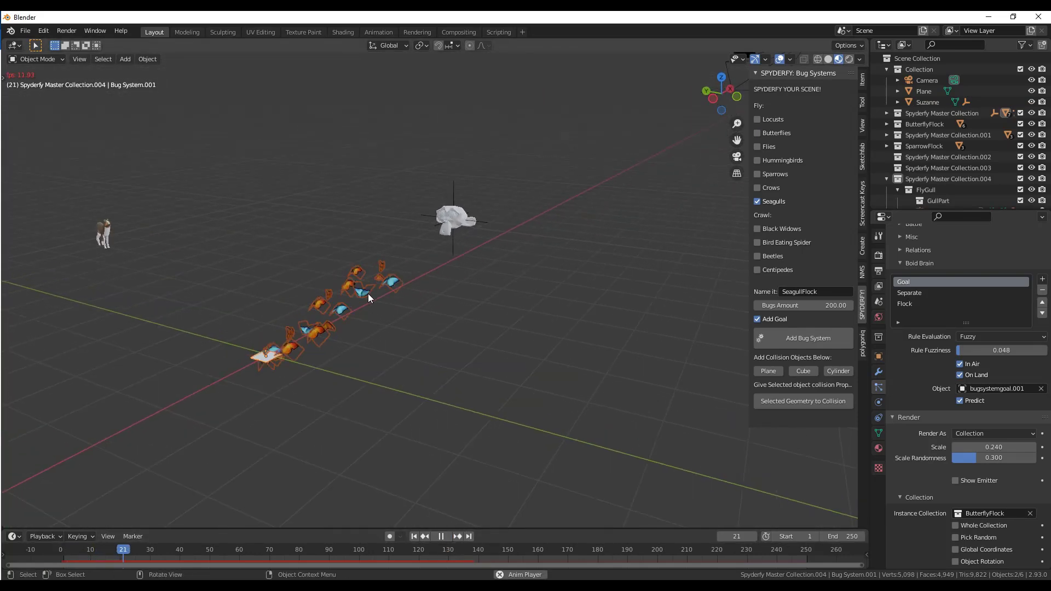
pyautogui.moveTo(380, 314); pyautogui.dragTo(398, 166, button='middle')
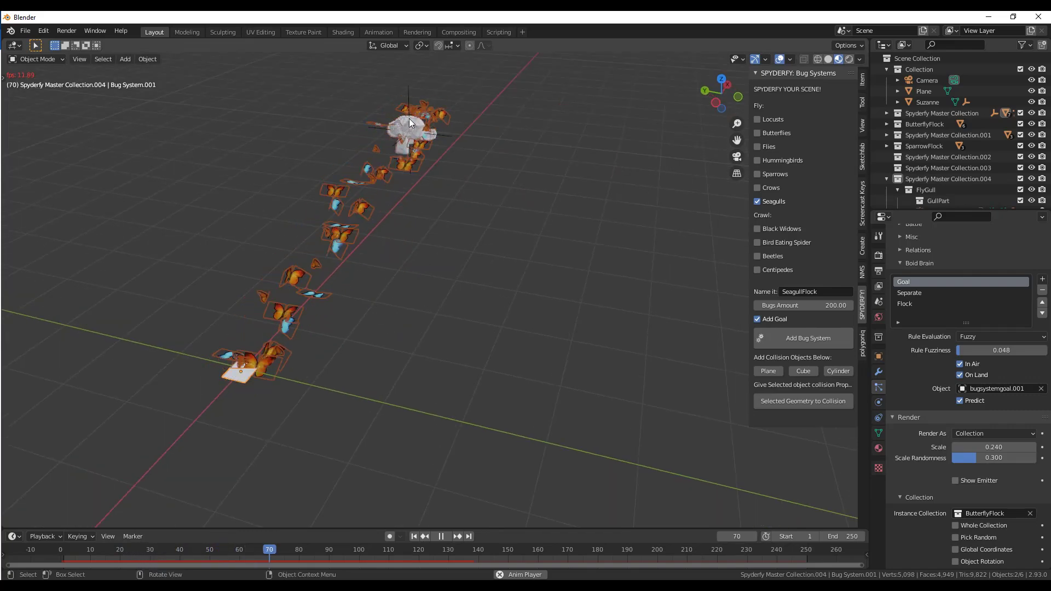
pyautogui.scroll(9, 419, 142)
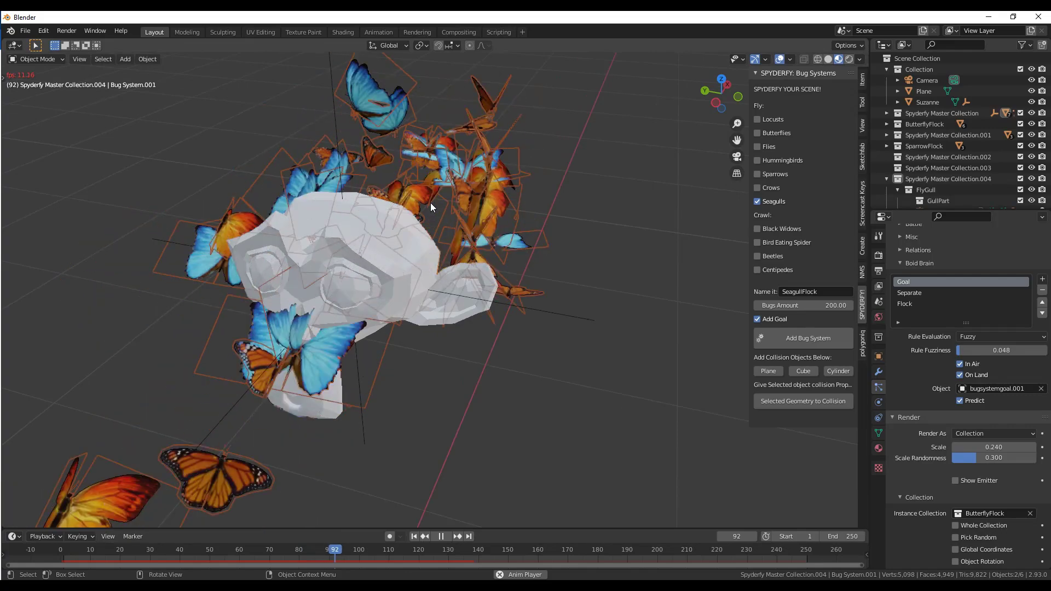
pyautogui.scroll(-2, 420, 211)
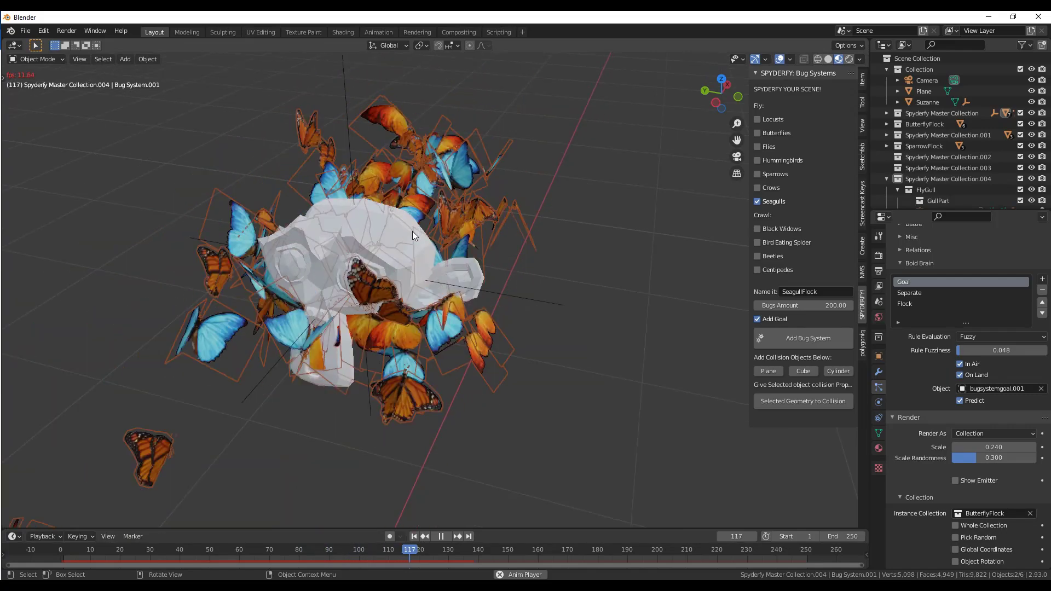
pyautogui.scroll(-7, 412, 231)
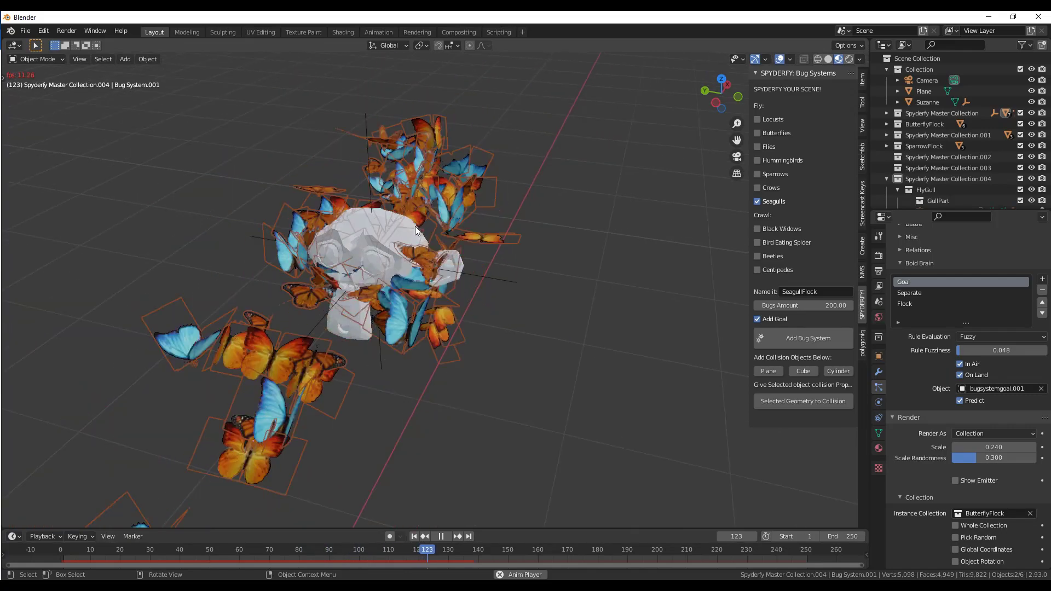
pyautogui.click(442, 537)
pyautogui.click(414, 536)
pyautogui.scroll(-4, 463, 202)
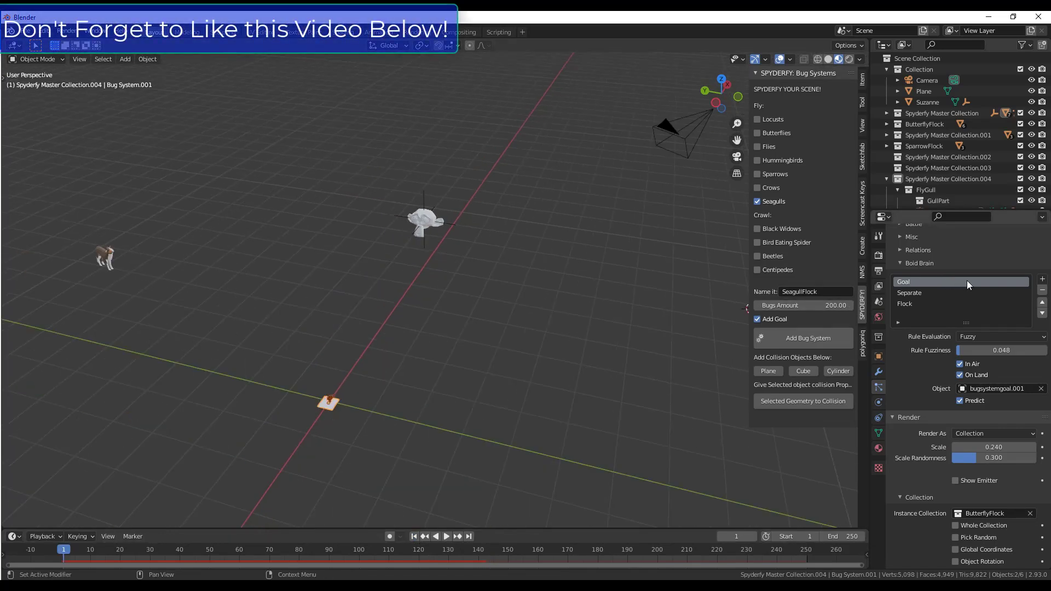
# - Add an Avoid Collision rule avoiding Boids and set Rule Fuzziness to 0.792
pyautogui.click(1043, 280)
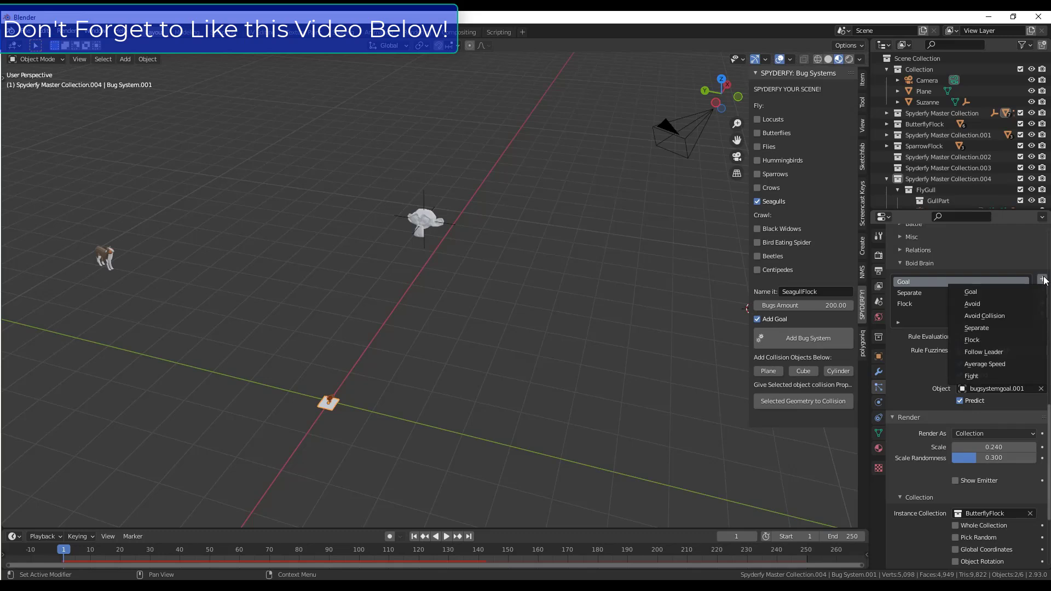
pyautogui.click(997, 316)
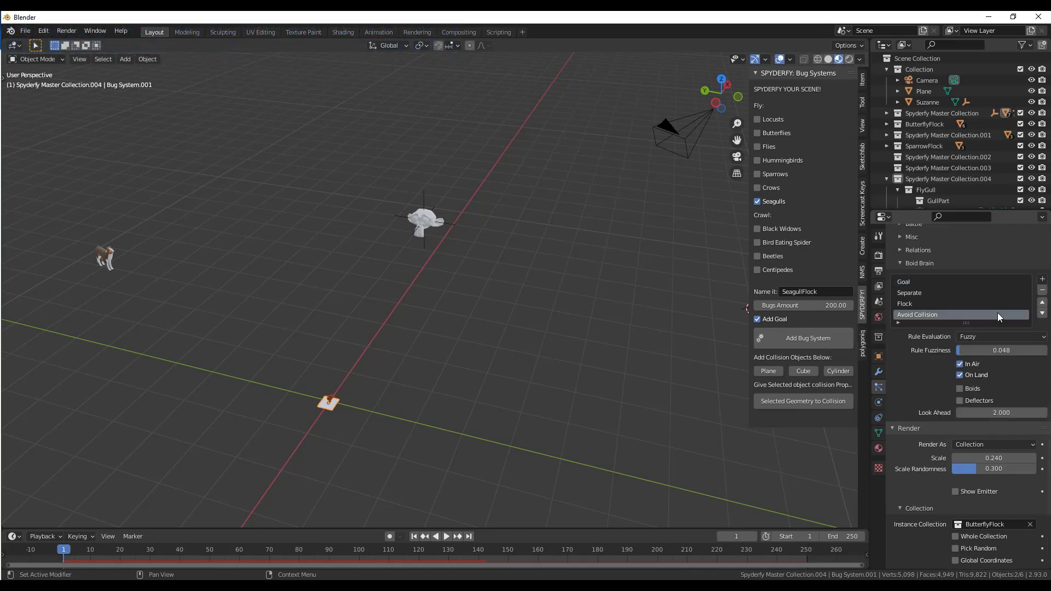
pyautogui.click(971, 386)
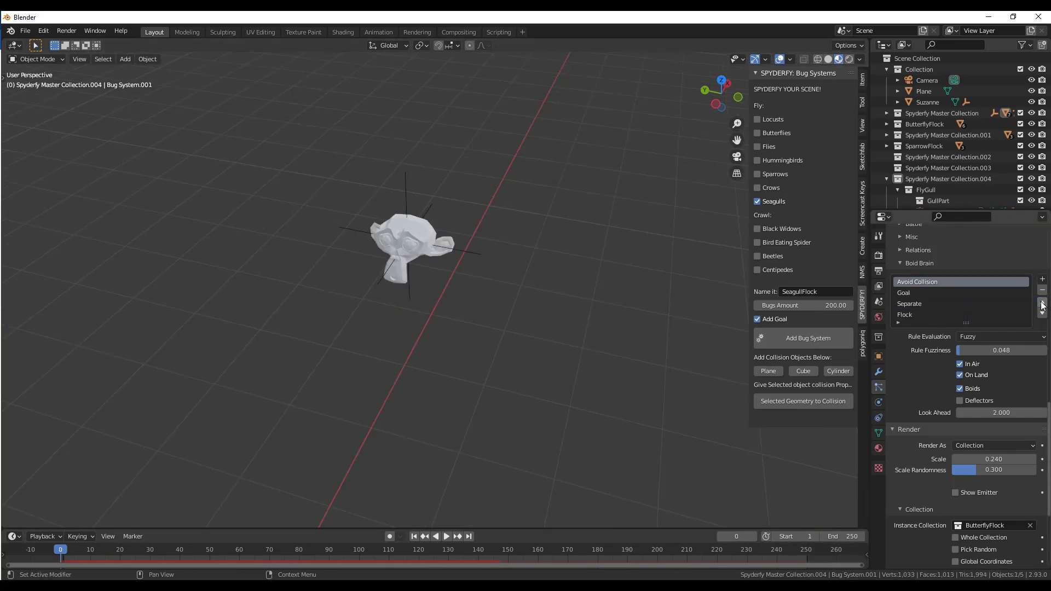
pyautogui.moveTo(973, 354); pyautogui.dragTo(1019, 354)
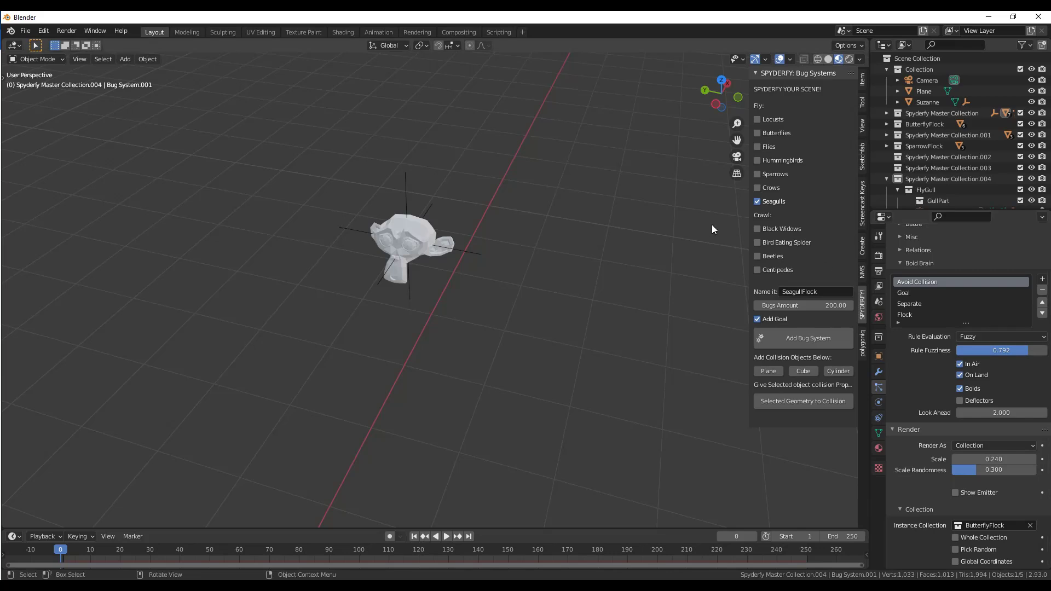
pyautogui.moveTo(710, 223); pyautogui.dragTo(563, 243, button='middle')
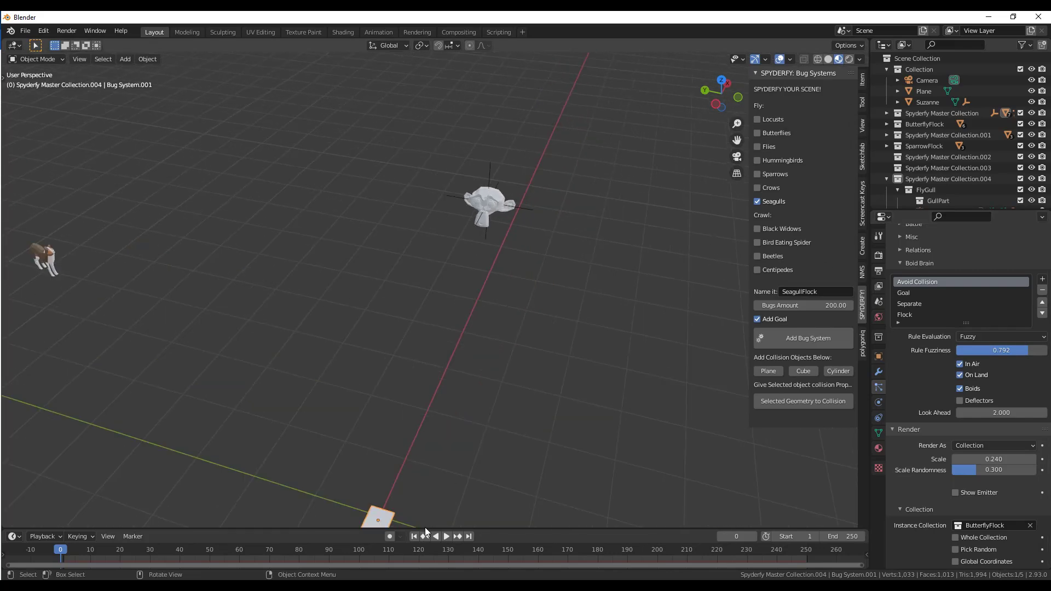
# - Play the animation with the new rule and zoom in on the swarm around Suzanne
pyautogui.click(447, 536)
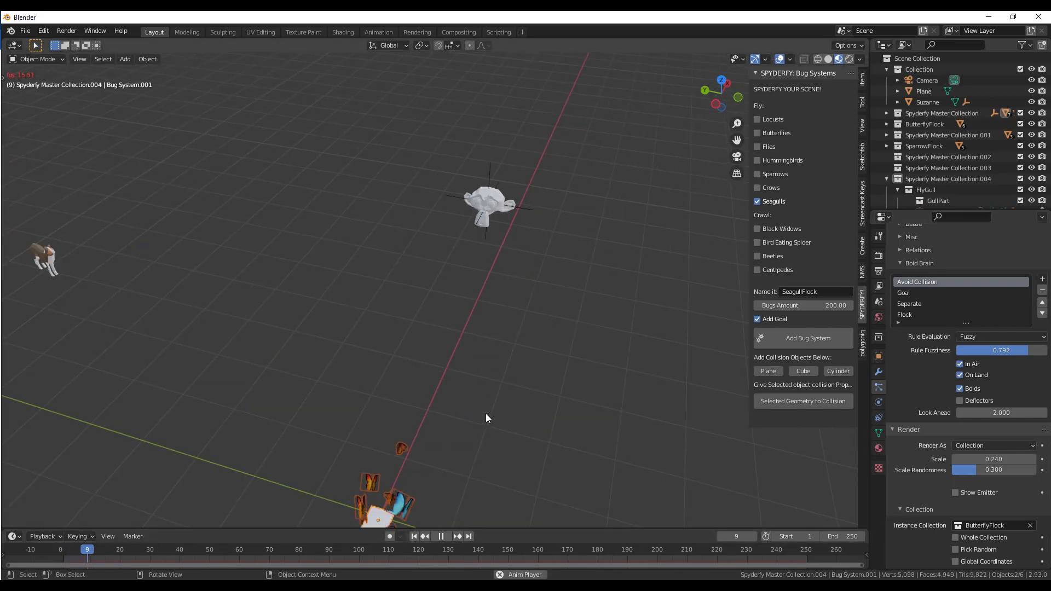
pyautogui.moveTo(497, 370); pyautogui.dragTo(567, 290, button='middle')
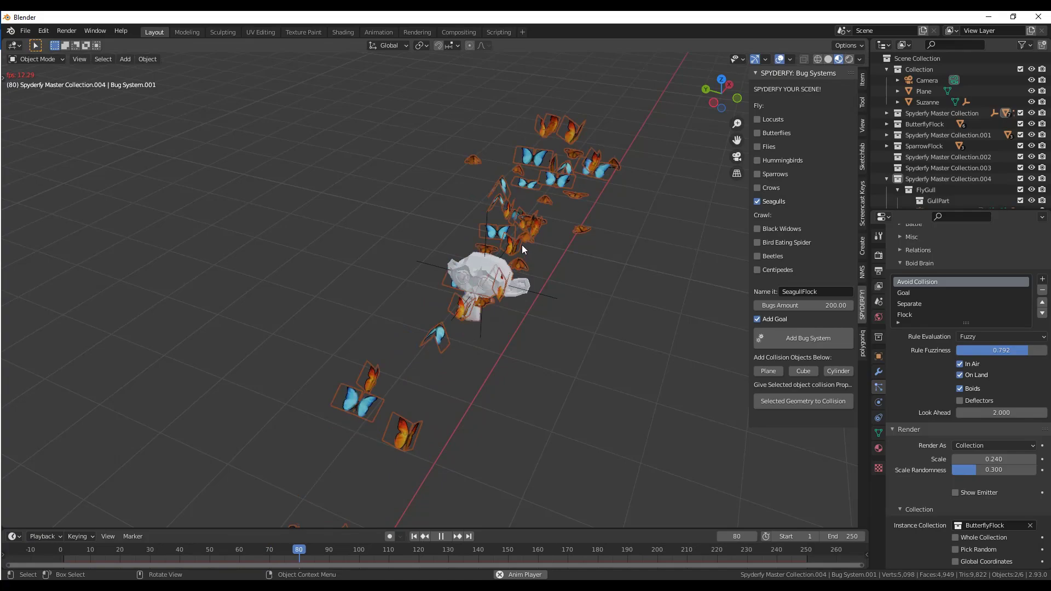
pyautogui.scroll(8, 497, 251)
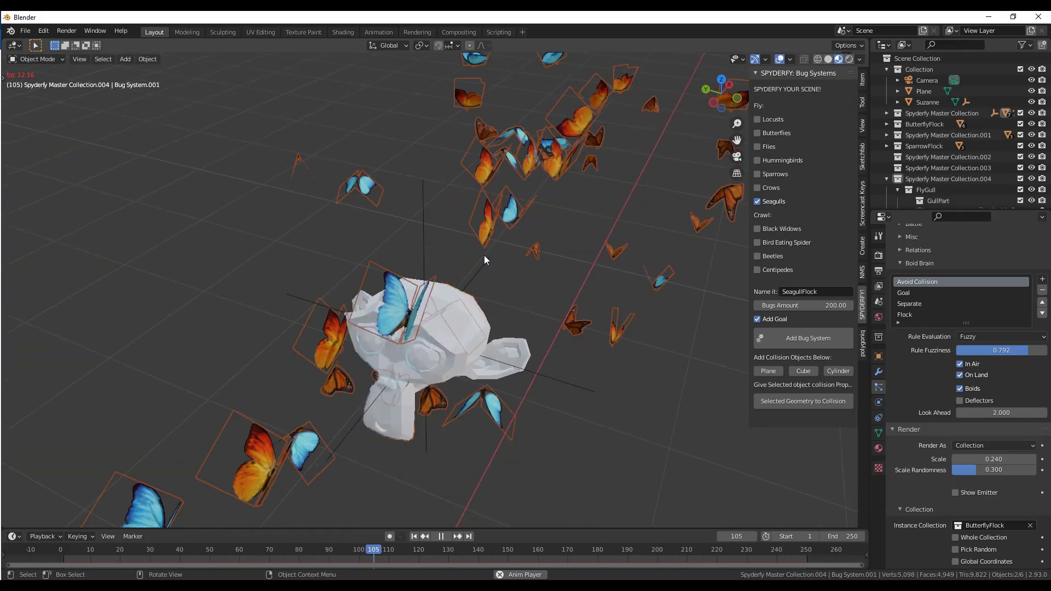
pyautogui.scroll(-10, 488, 253)
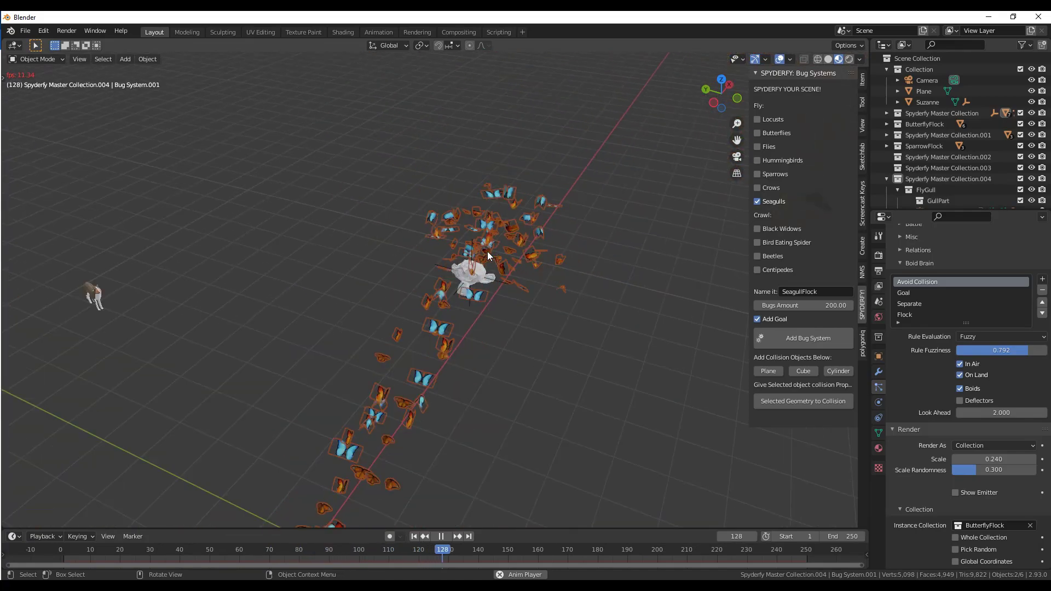
# - Move Suzanne by X 2.49 m, Y −6.54 m, then select the butterfly flock
pyautogui.click(477, 270)
pyautogui.press('g')
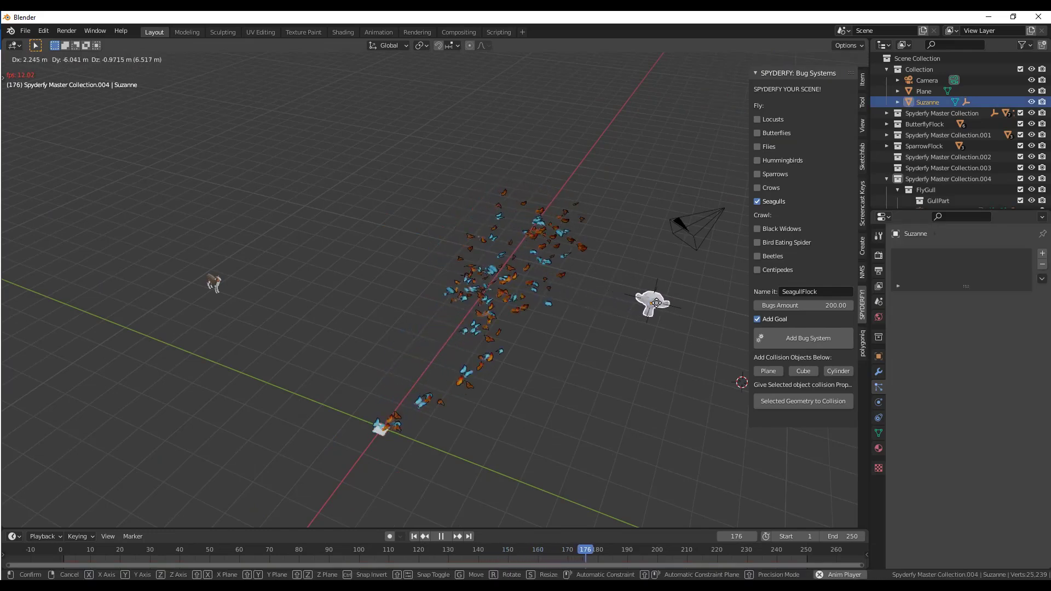
pyautogui.click(670, 303)
pyautogui.scroll(5, 655, 278)
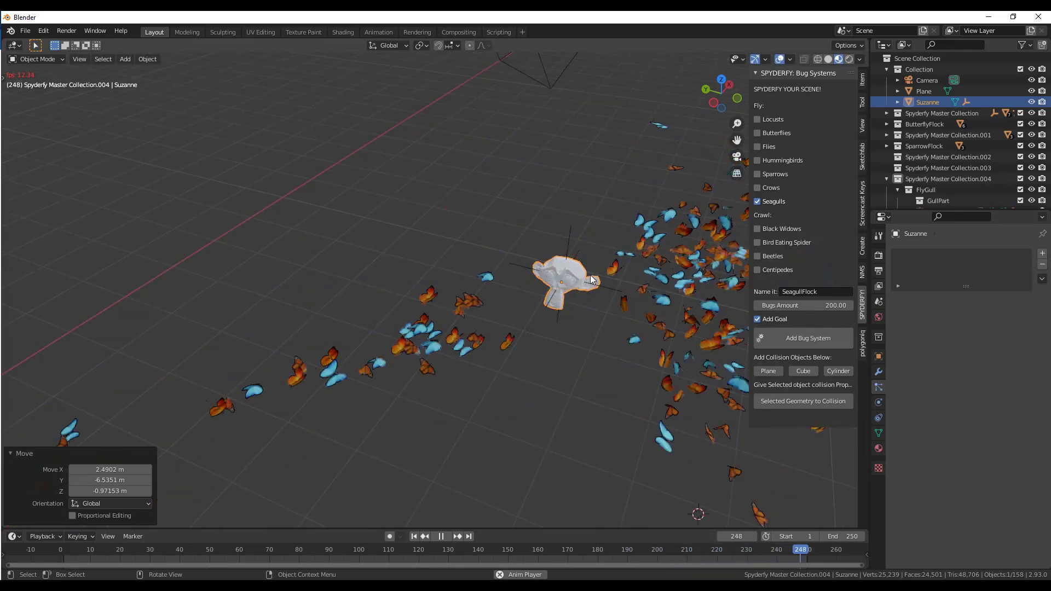
pyautogui.scroll(-4, 603, 268)
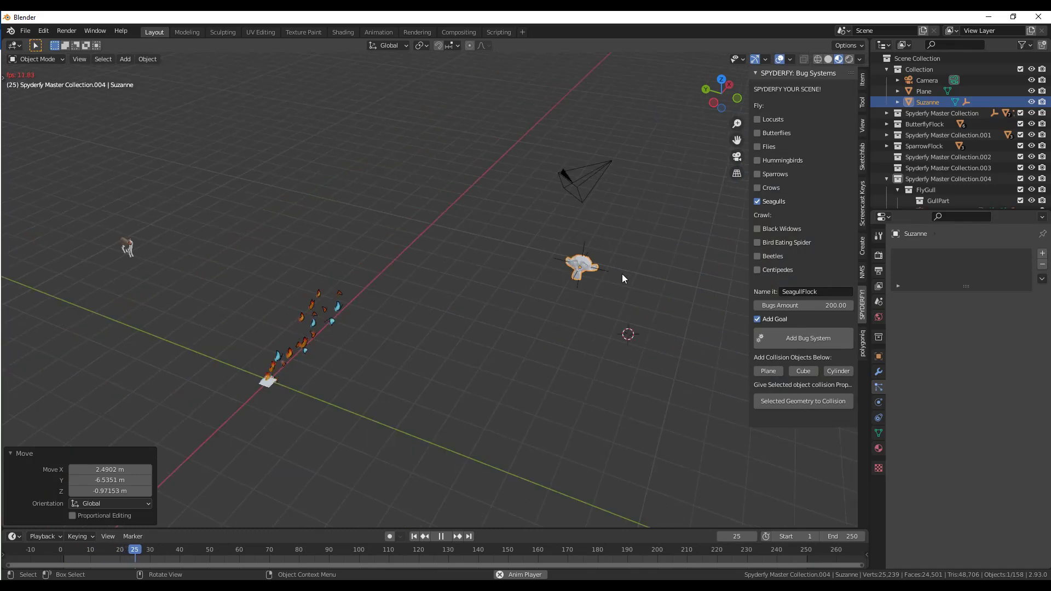
pyautogui.moveTo(620, 277); pyautogui.dragTo(520, 284, button='middle')
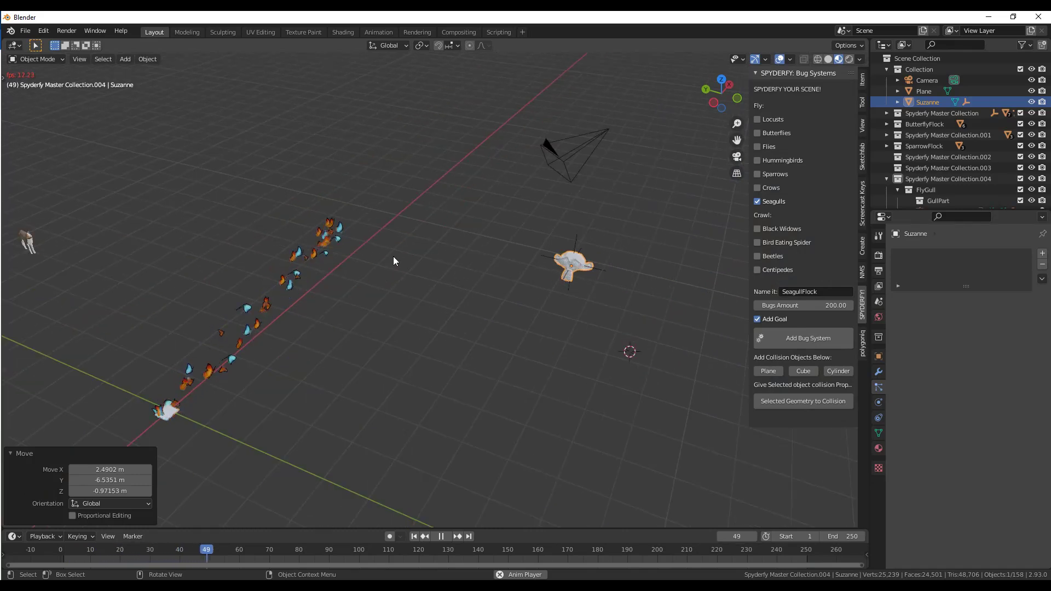
pyautogui.click(334, 238)
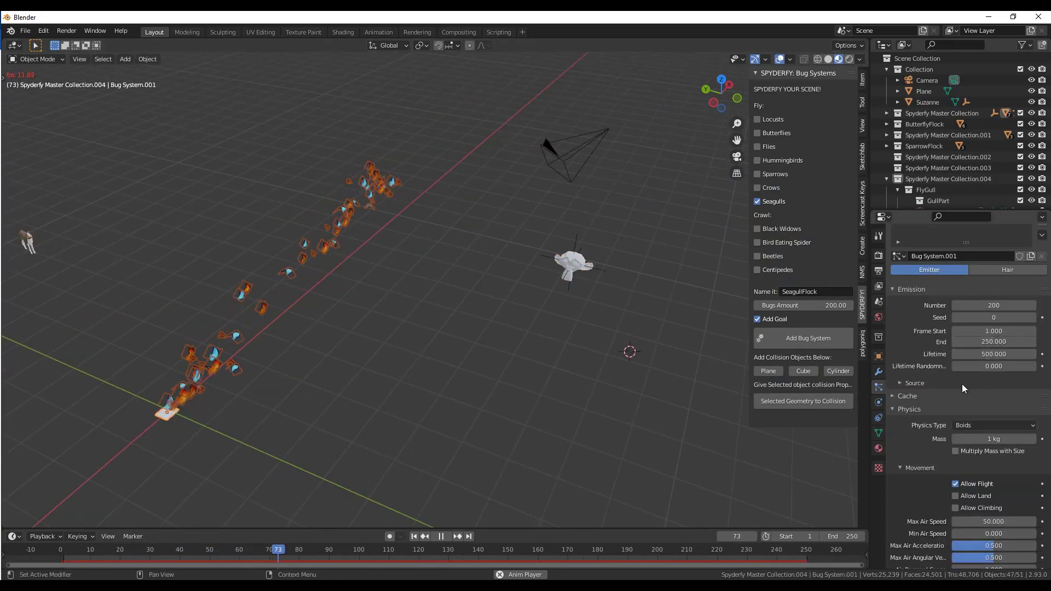